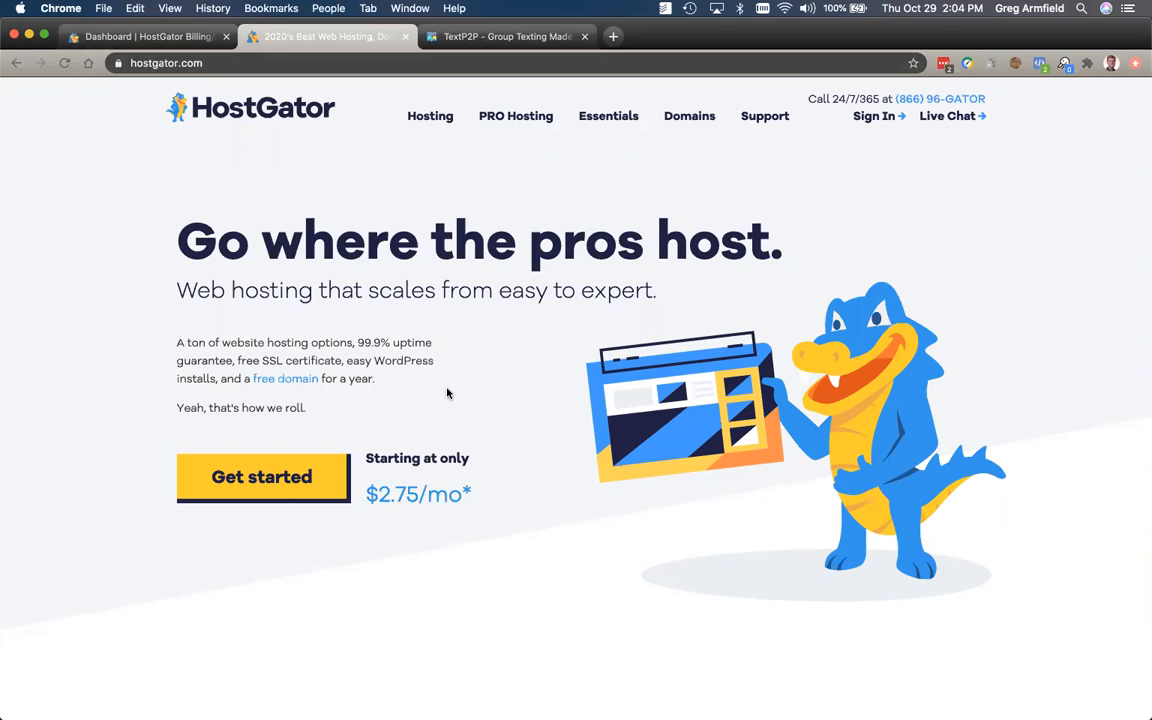
# Step: From the hostgator.com home page, use Get started to reach the Shared Hosting plans
pyautogui.click(309, 481)
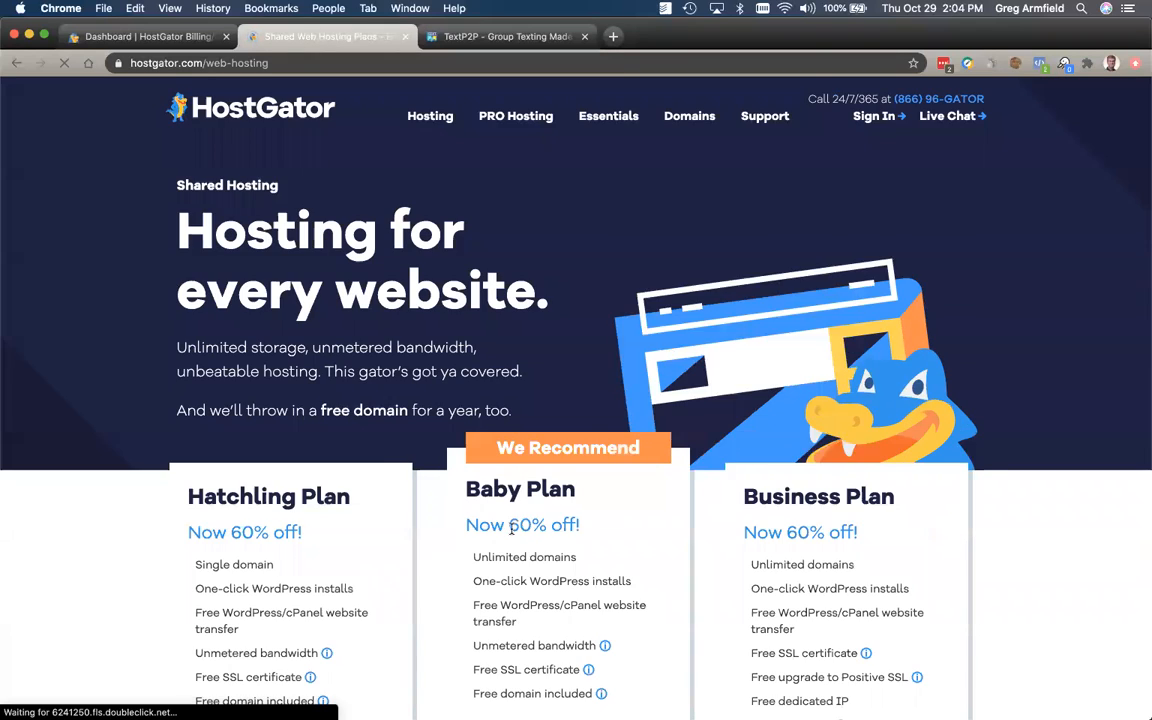
# Step: Scroll through the Hatchling, Baby and Business plan cards, highlighting Hatchling's single-domain limit
pyautogui.scroll(-5, 510, 534)
pyautogui.scroll(-1, 511, 532)
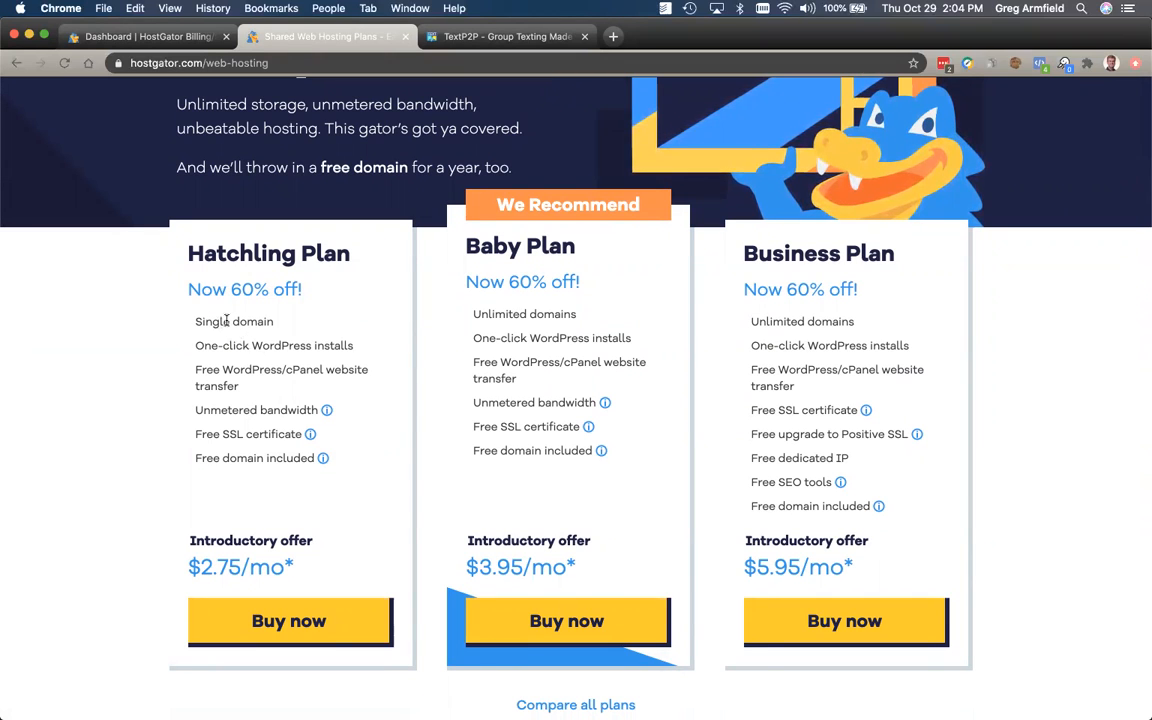
pyautogui.moveTo(212, 321); pyautogui.dragTo(262, 321)
pyautogui.scroll(-10, 262, 410)
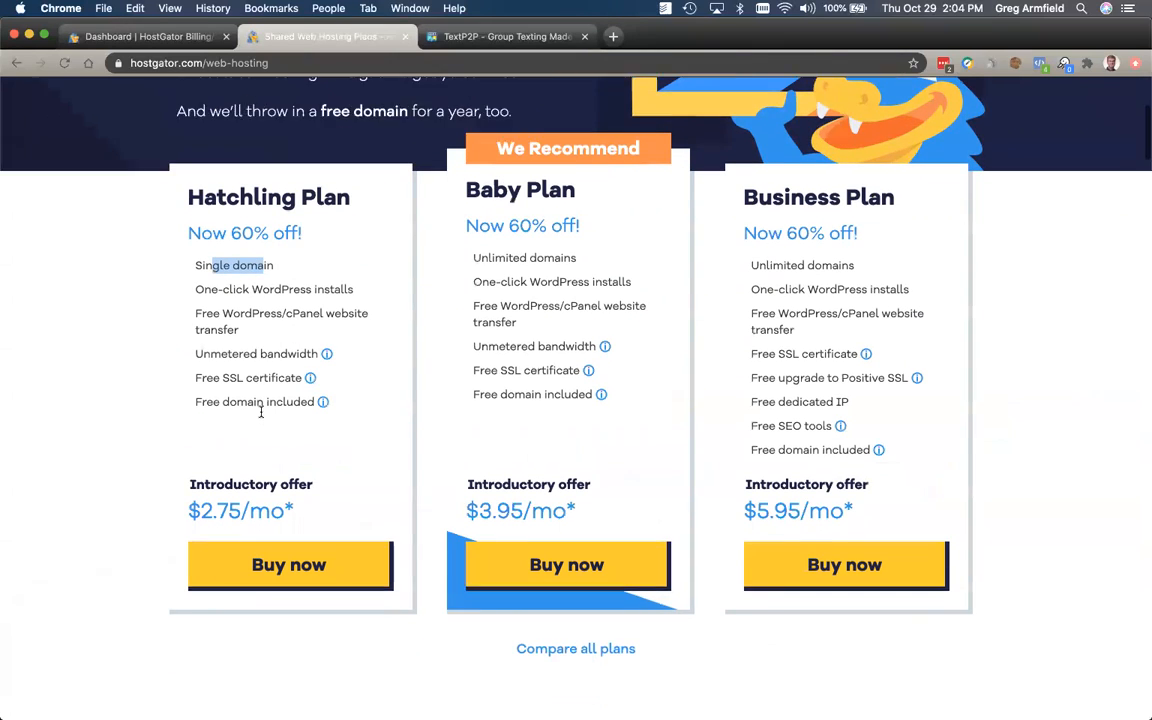
pyautogui.scroll(-15, 263, 415)
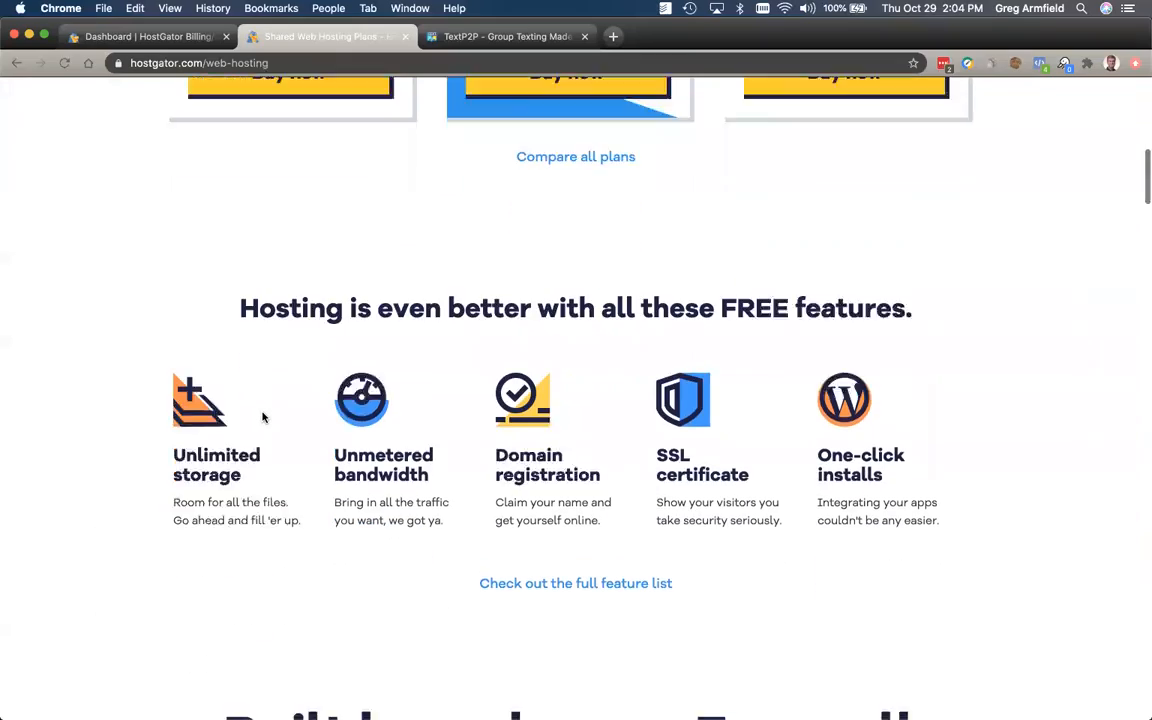
pyautogui.scroll(20, 262, 413)
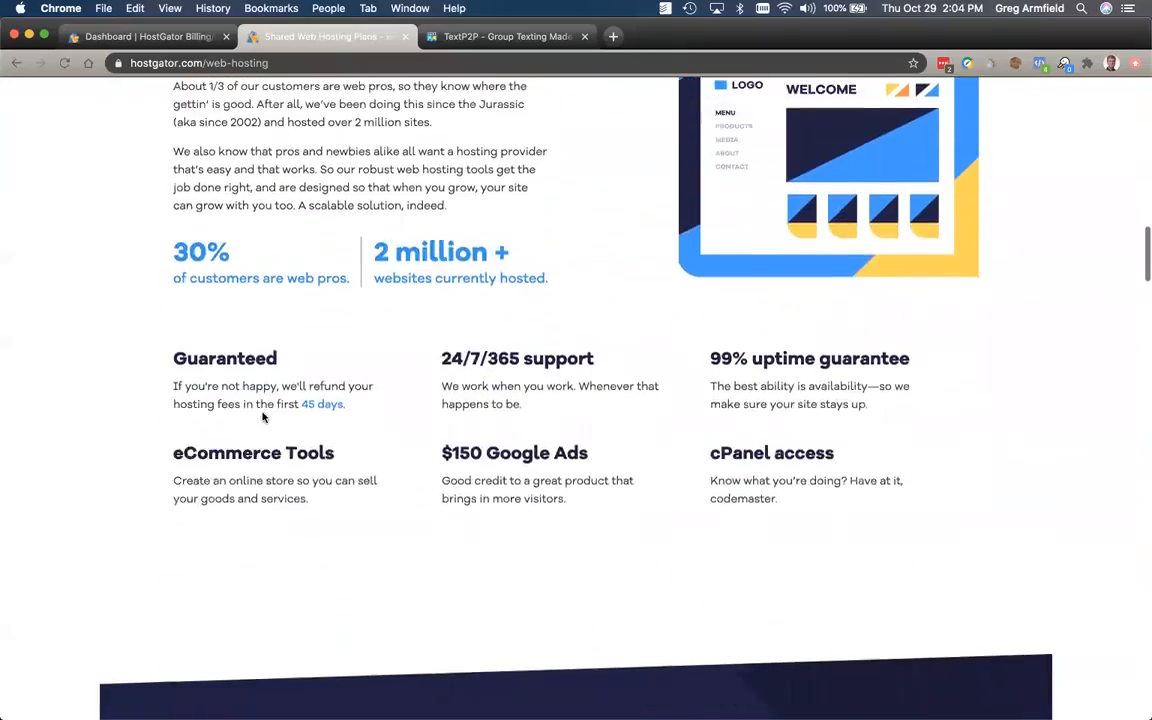
pyautogui.scroll(1, 263, 417)
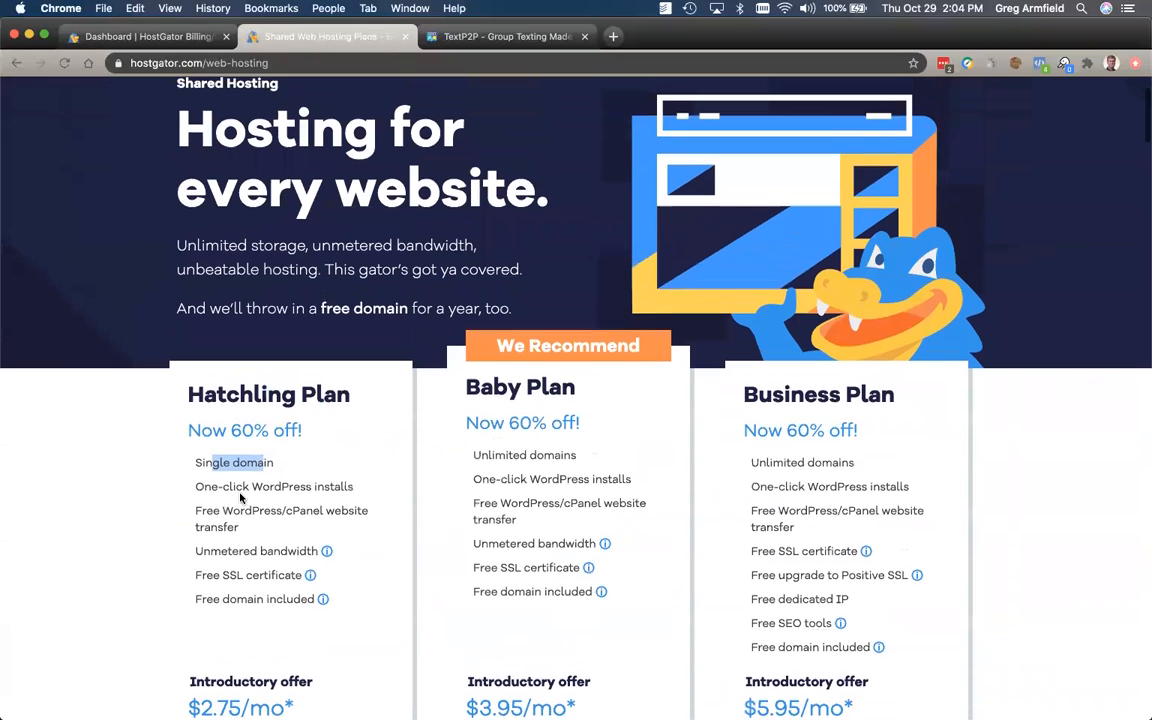
pyautogui.scroll(3, 197, 517)
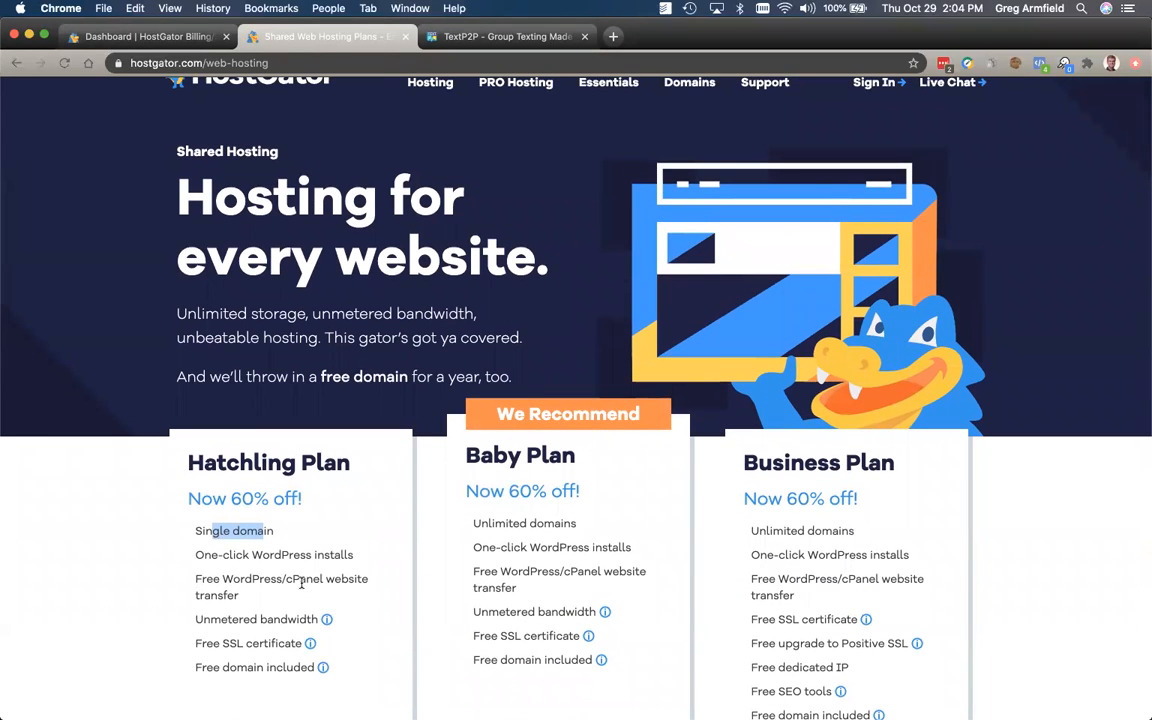
# Step: Clear the highlight and review the $2.75, $3.95 and $5.95/mo introductory prices
pyautogui.scroll(-2, 301, 582)
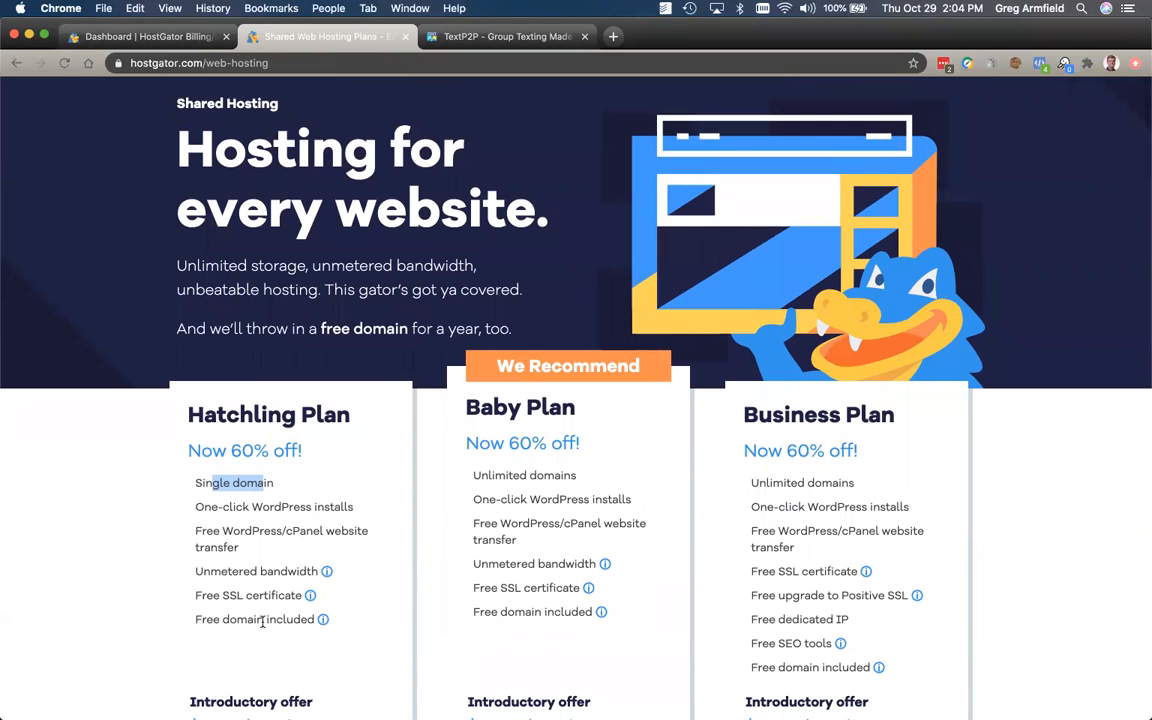
pyautogui.scroll(-5, 250, 610)
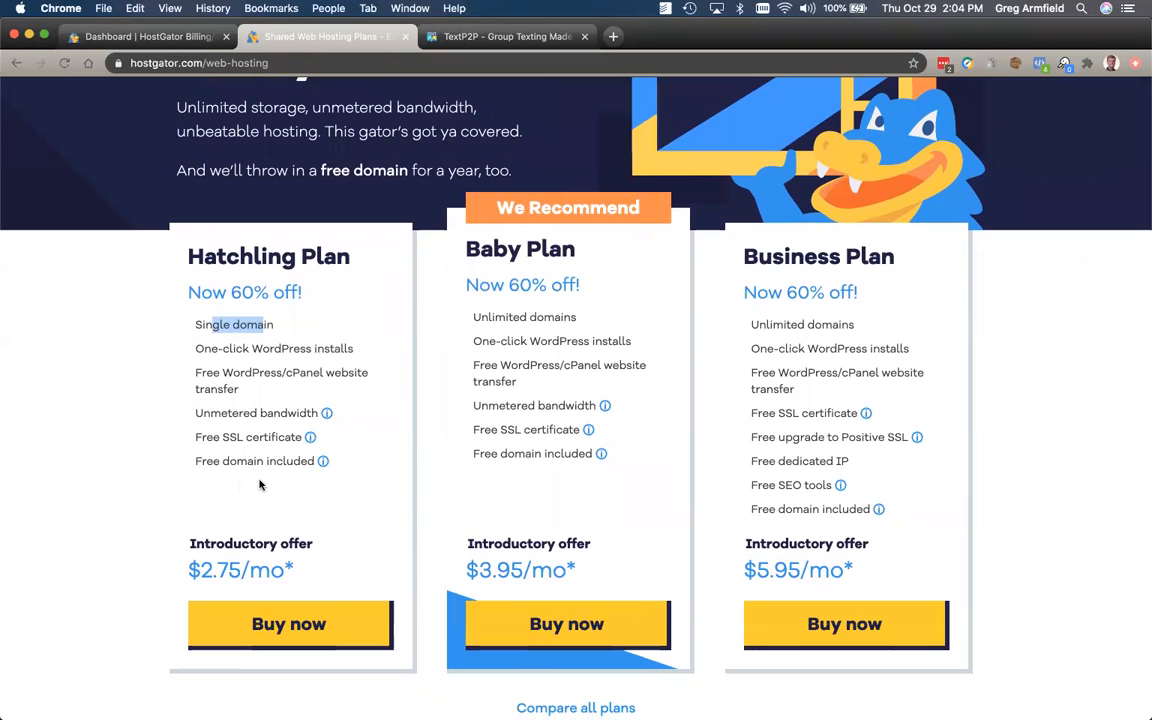
pyautogui.click(249, 460)
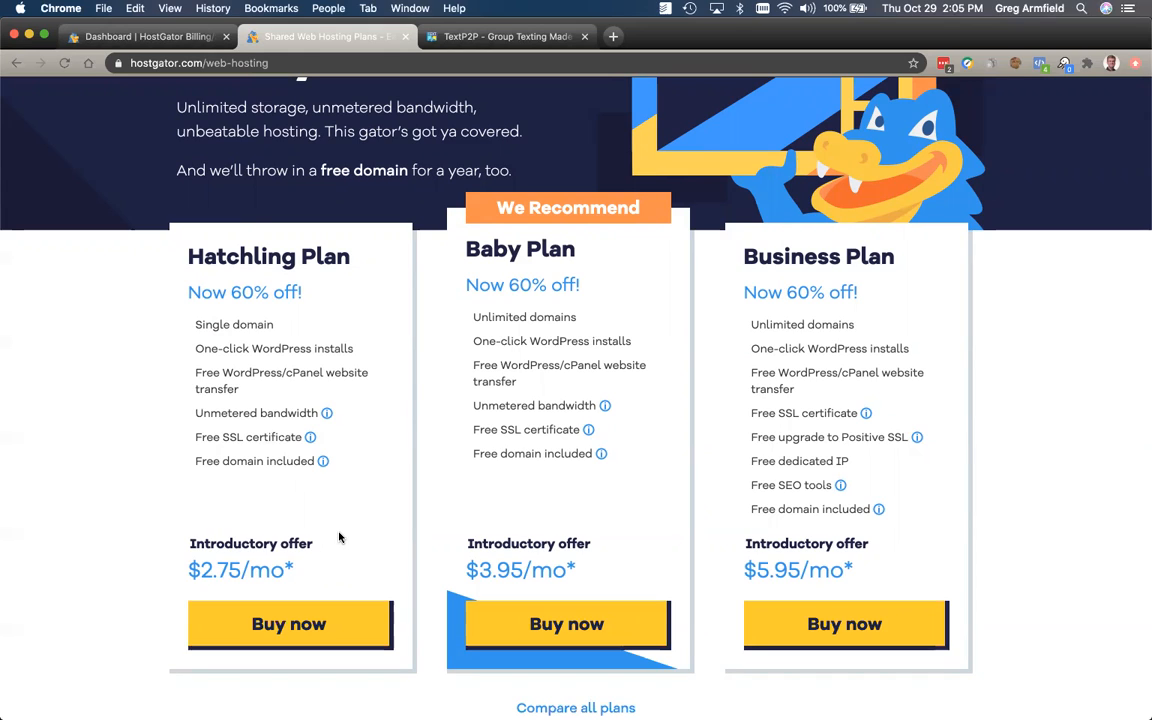
pyautogui.scroll(1, 330, 512)
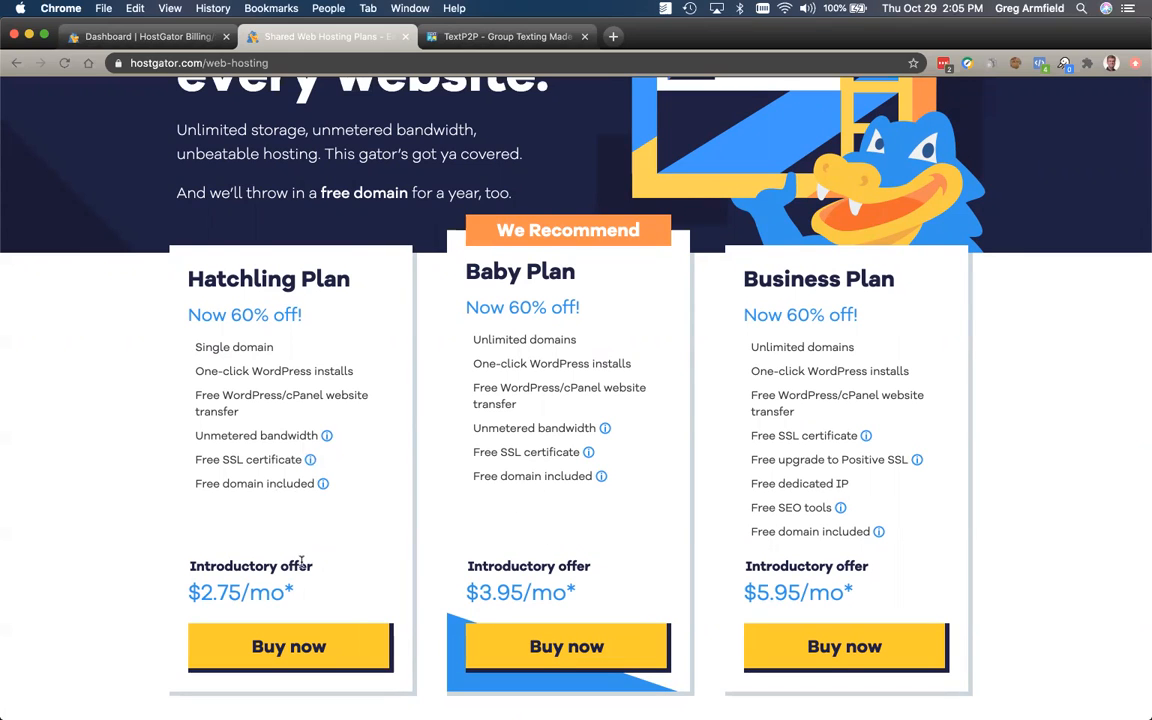
pyautogui.scroll(3, 301, 562)
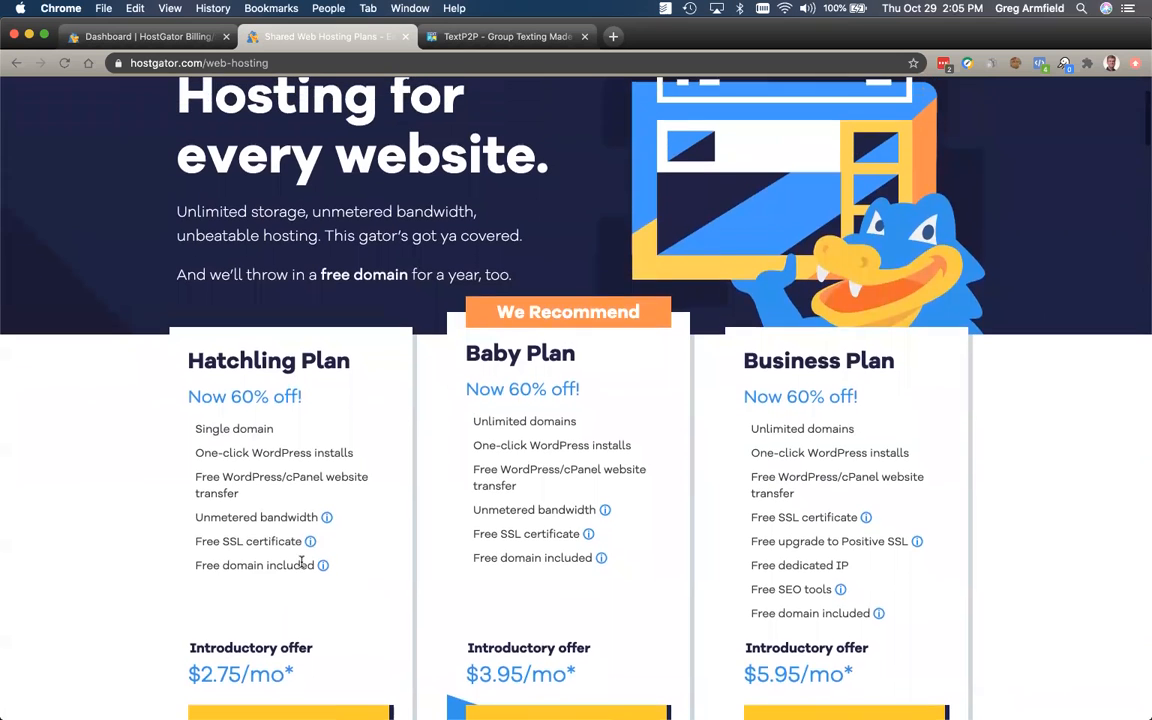
pyautogui.scroll(5, 301, 562)
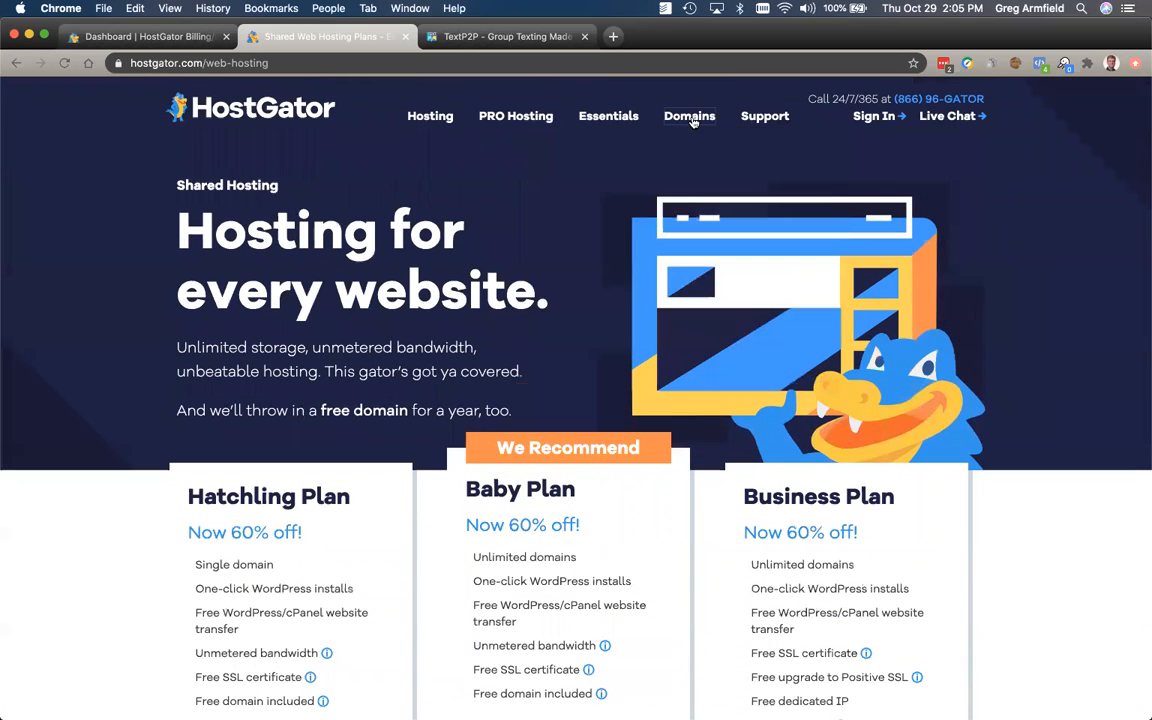
pyautogui.moveTo(690, 118)
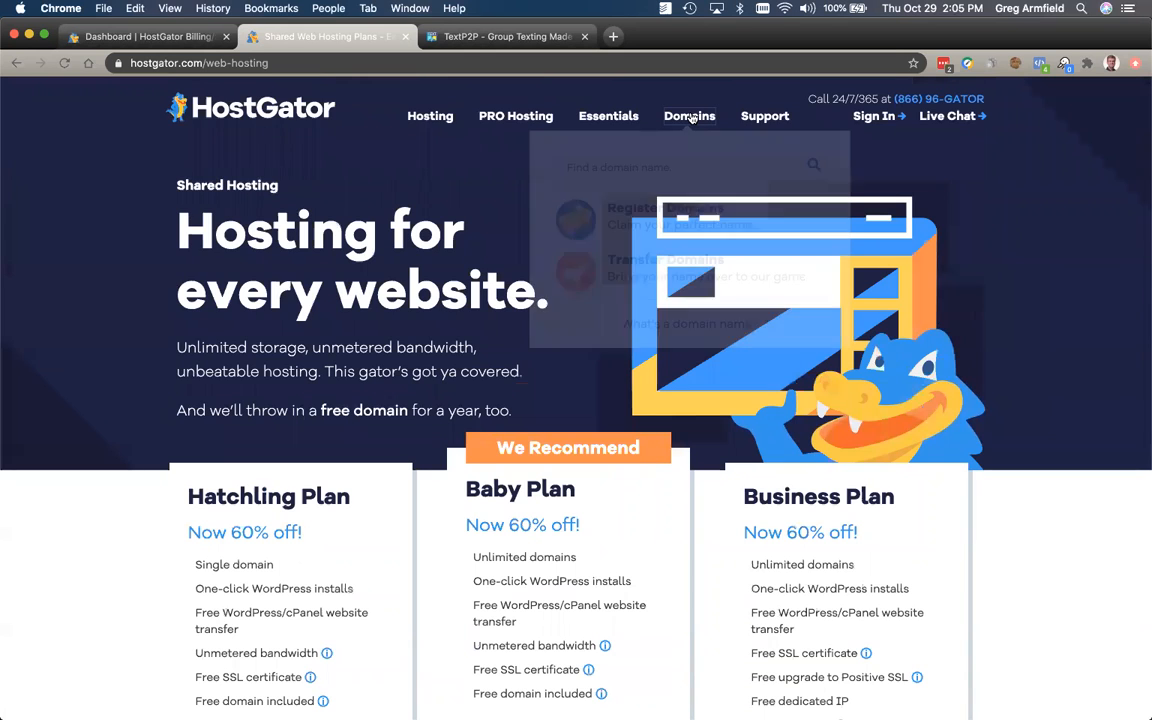
# Step: Open Register Domains from the Domains menu, then return to the HostGator Billing dashboard
pyautogui.click(686, 212)
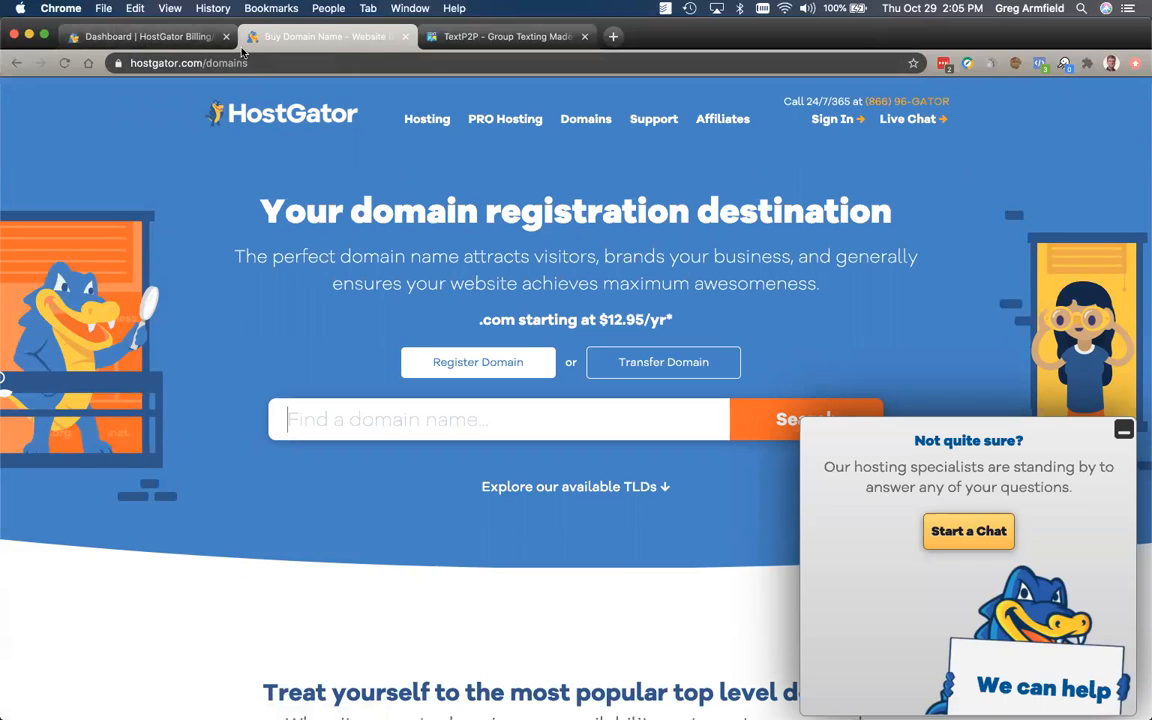
pyautogui.click(159, 38)
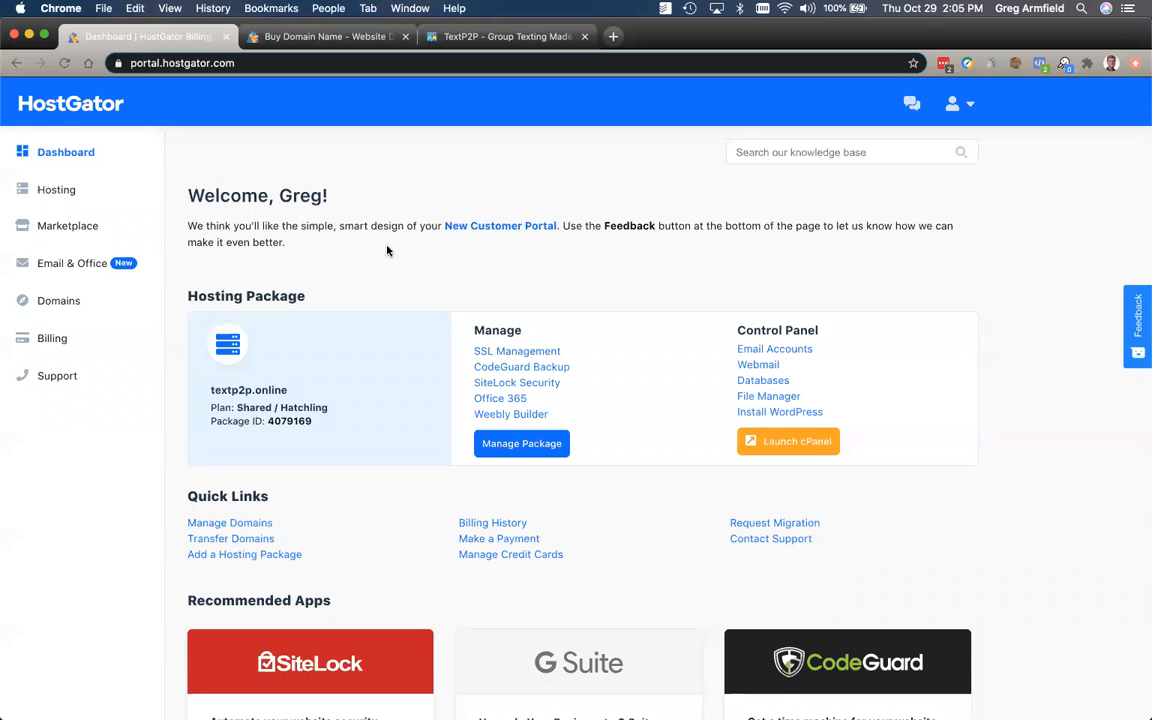
pyautogui.scroll(-1, 386, 250)
pyautogui.scroll(1, 386, 250)
pyautogui.scroll(-1, 408, 268)
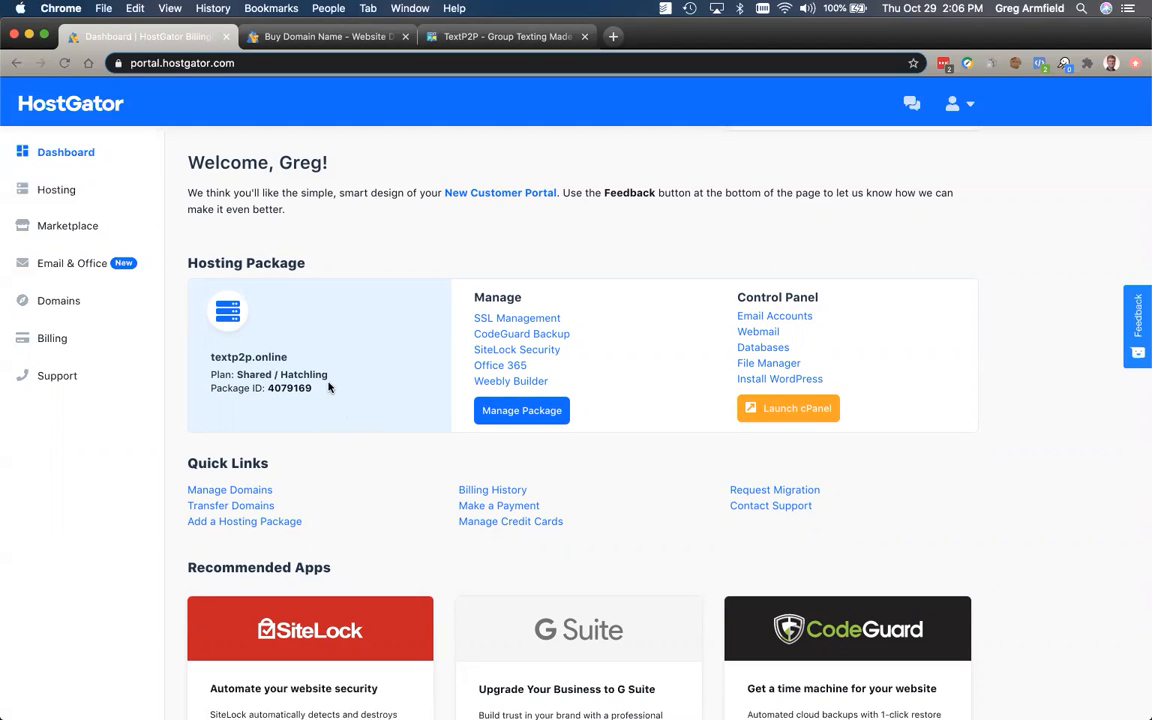
pyautogui.scroll(-1, 329, 387)
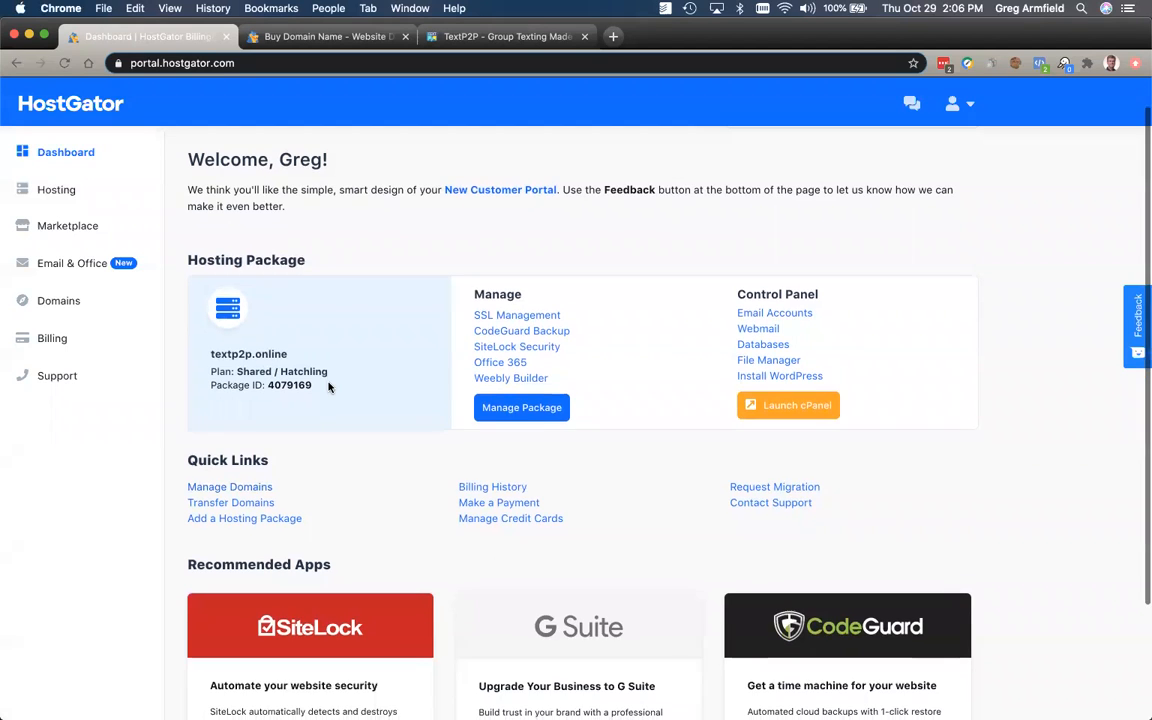
# Step: Open the textp2p.online hosting package via Manage Package and launch its Webmail login
pyautogui.click(528, 409)
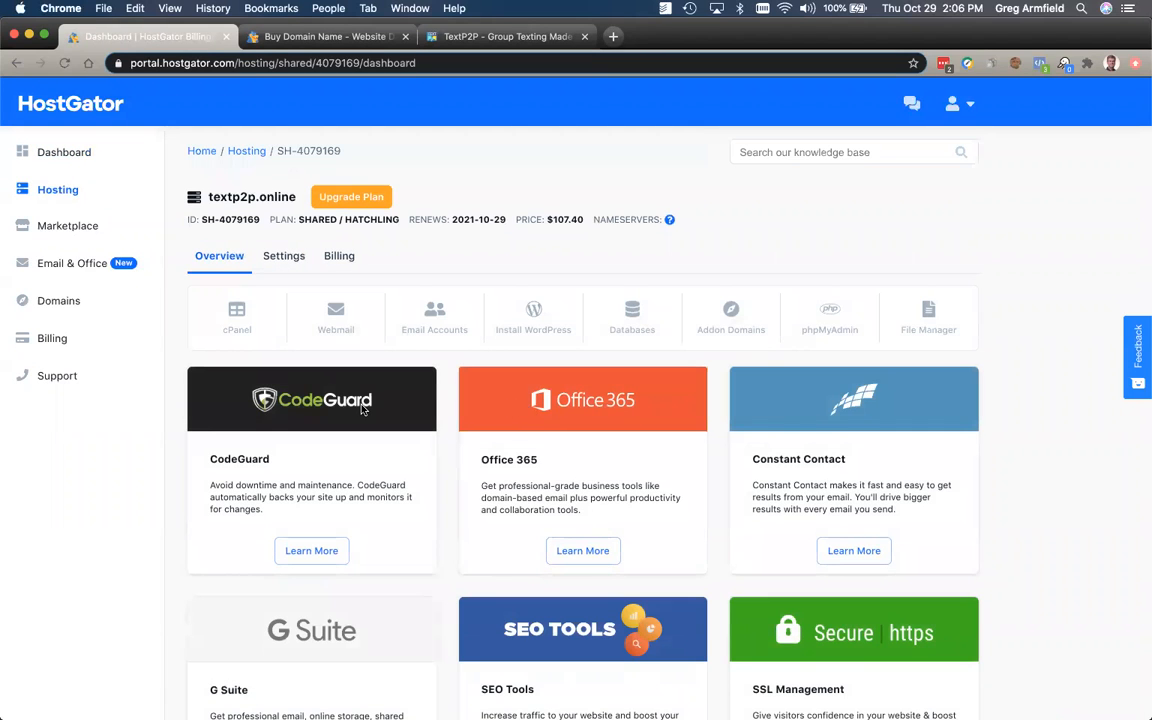
pyautogui.scroll(-1, 362, 408)
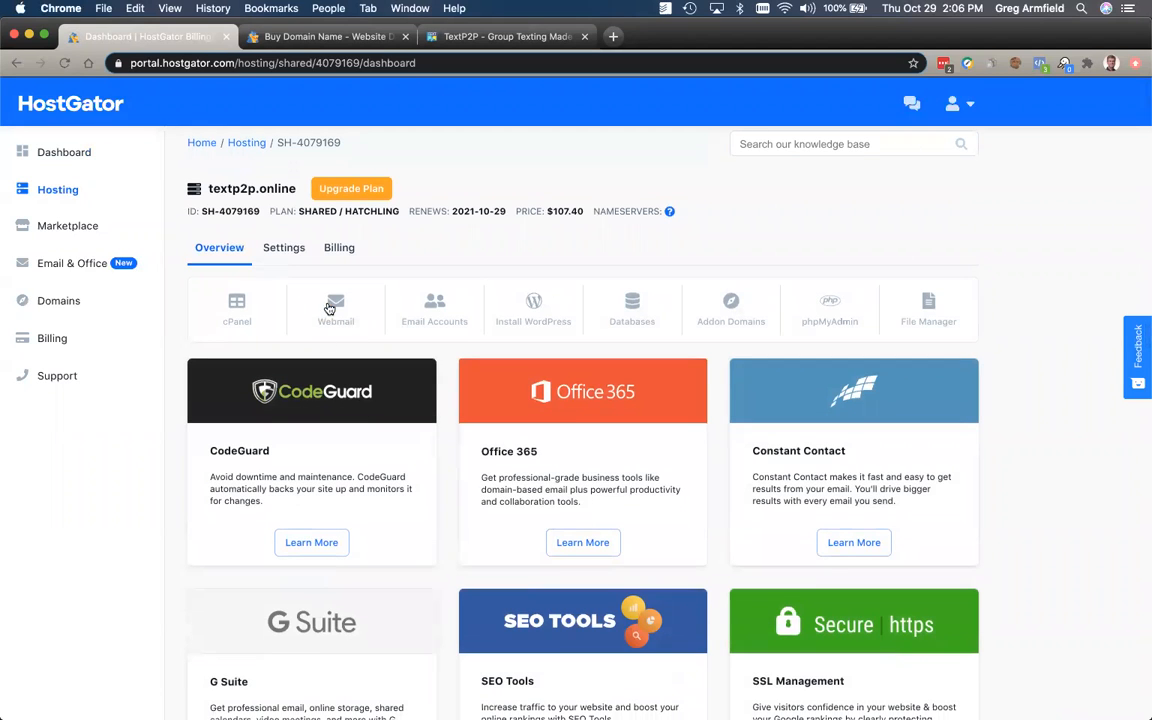
pyautogui.click(341, 314)
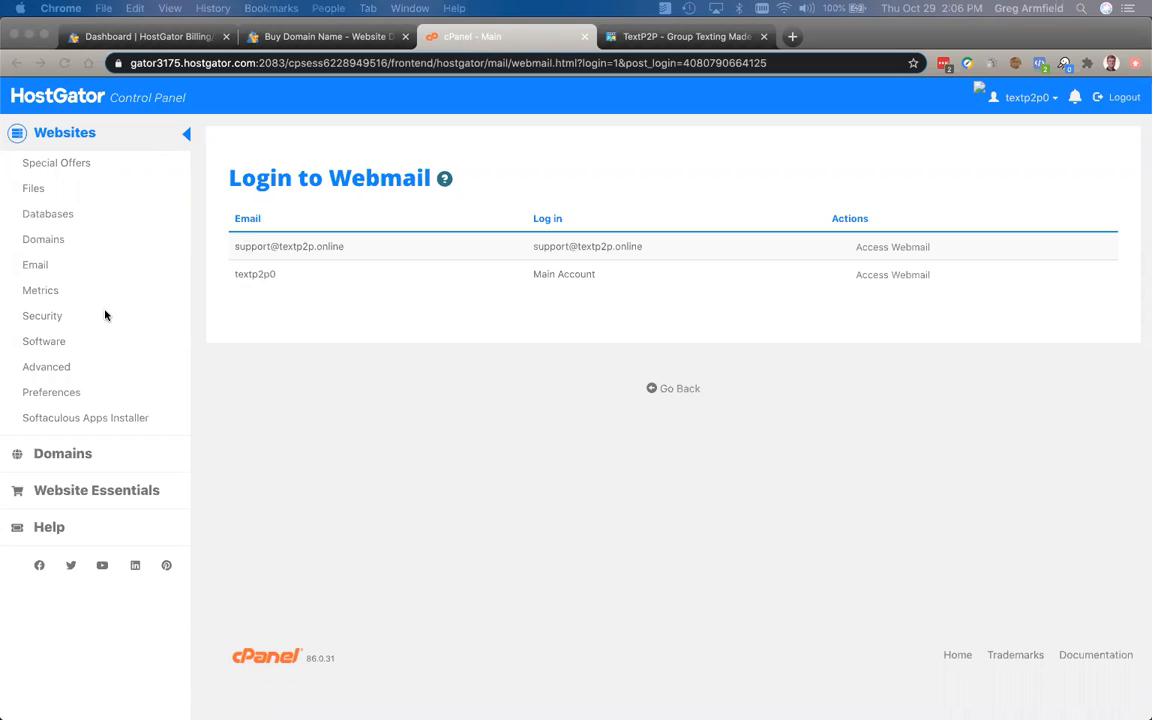
# Step: Go to Email > Email Accounts and focus the Add Email Account form's Email field
pyautogui.click(51, 267)
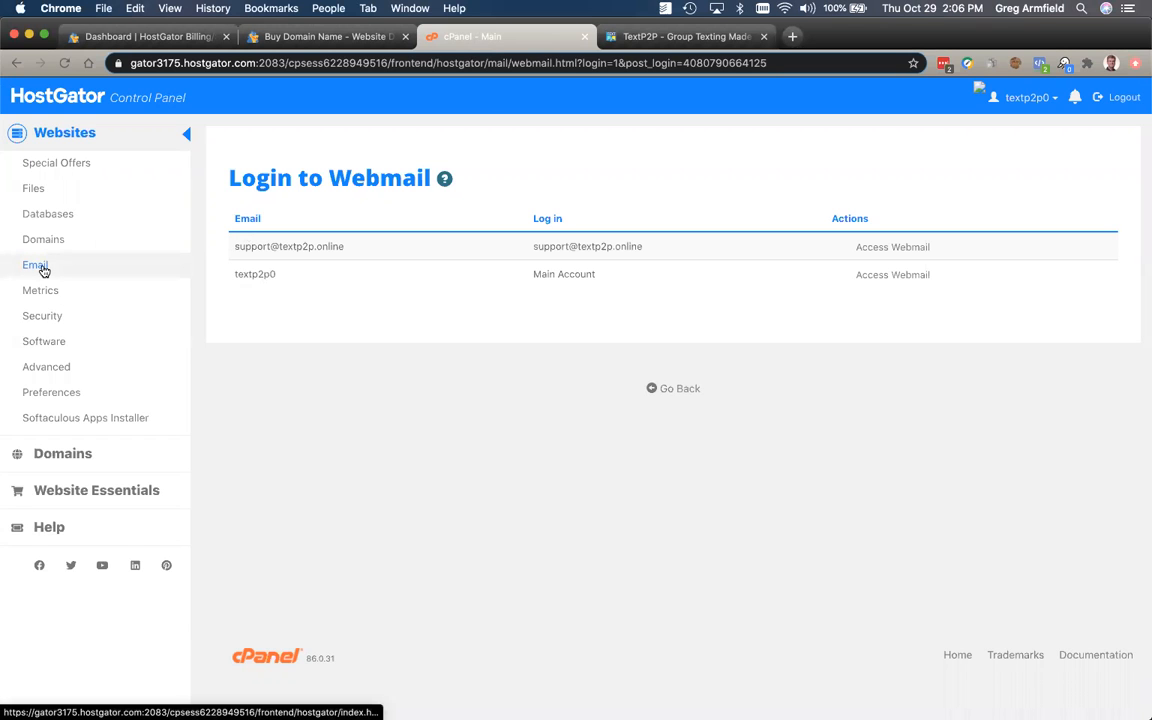
pyautogui.click(43, 268)
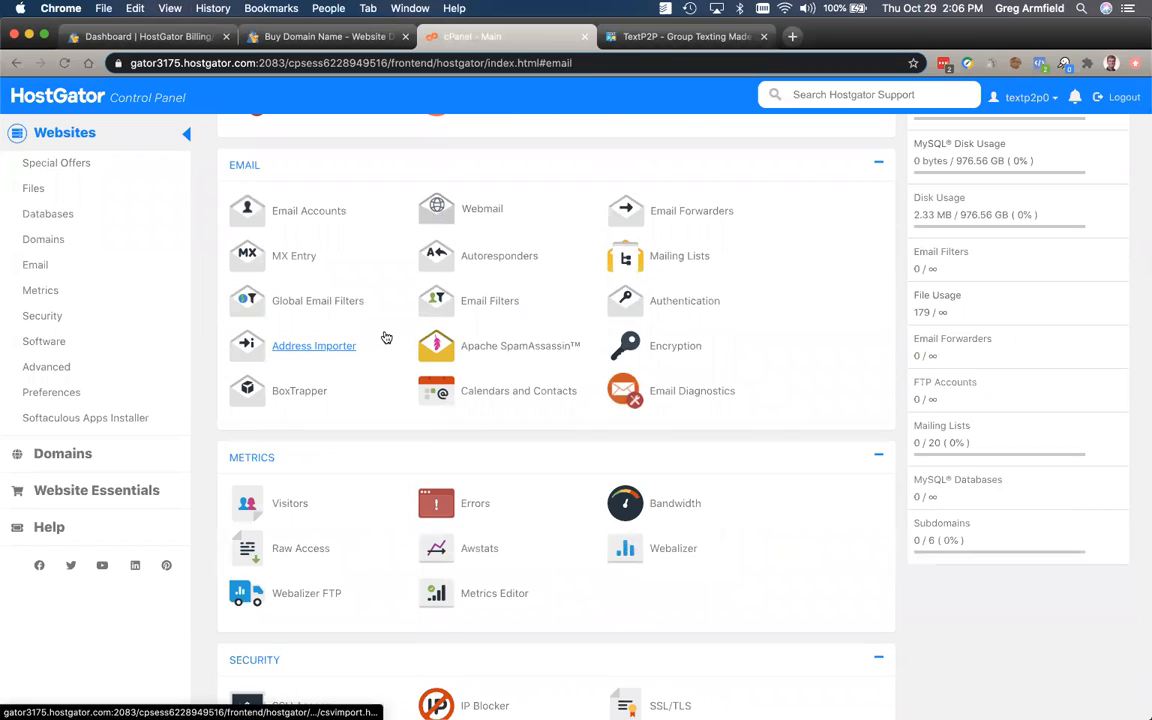
pyautogui.click(323, 217)
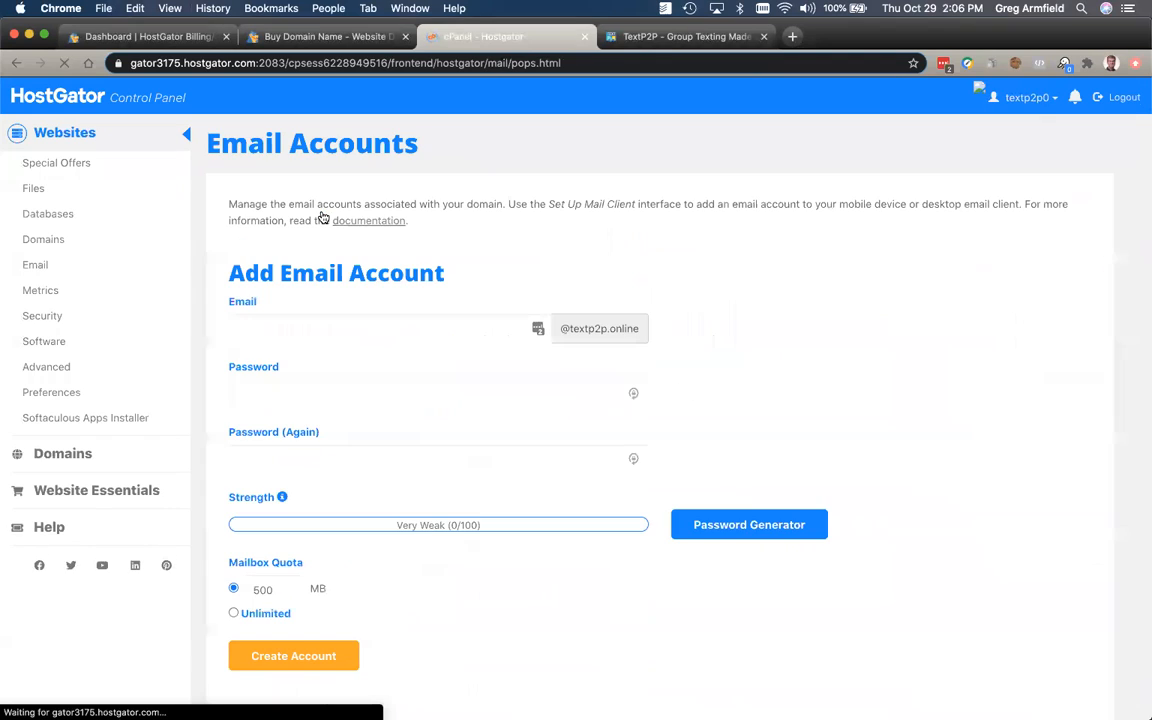
pyautogui.click(283, 330)
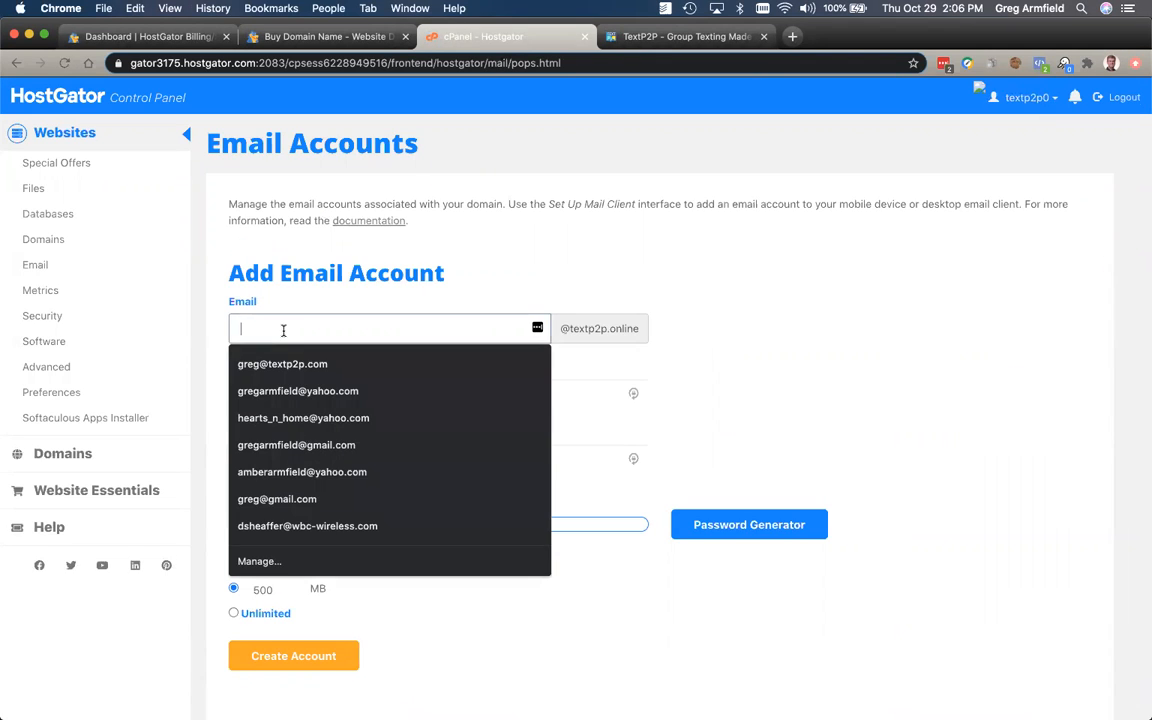
pyautogui.click(569, 329)
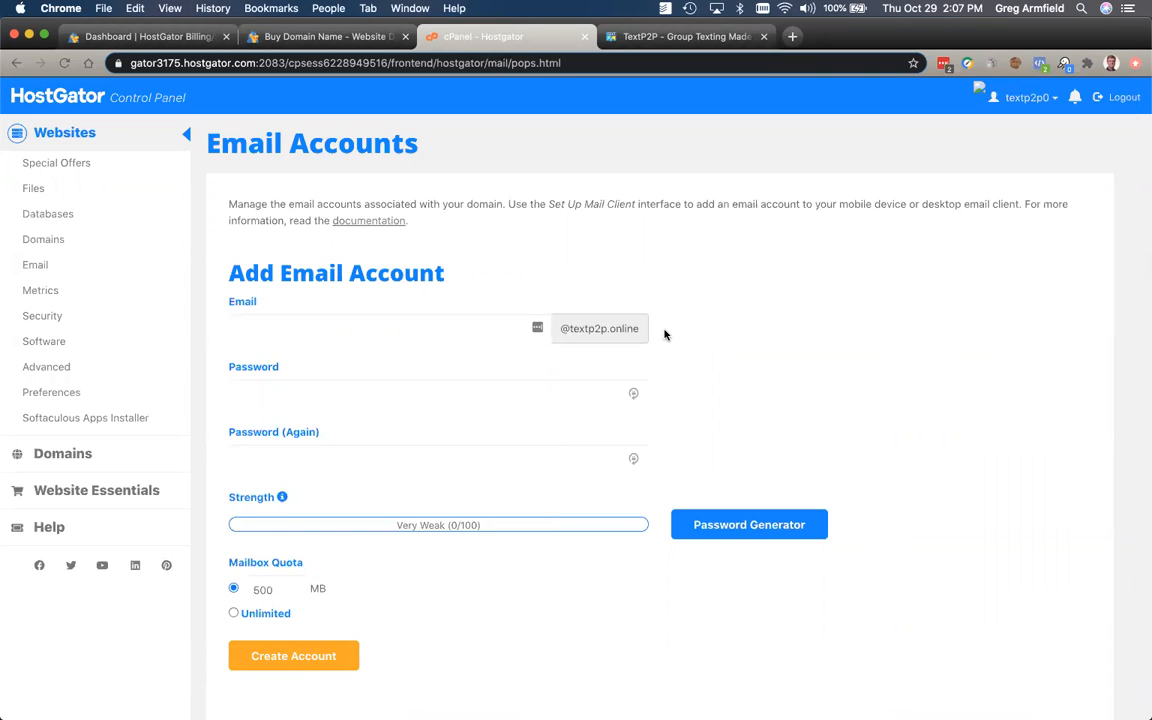
pyautogui.click(318, 333)
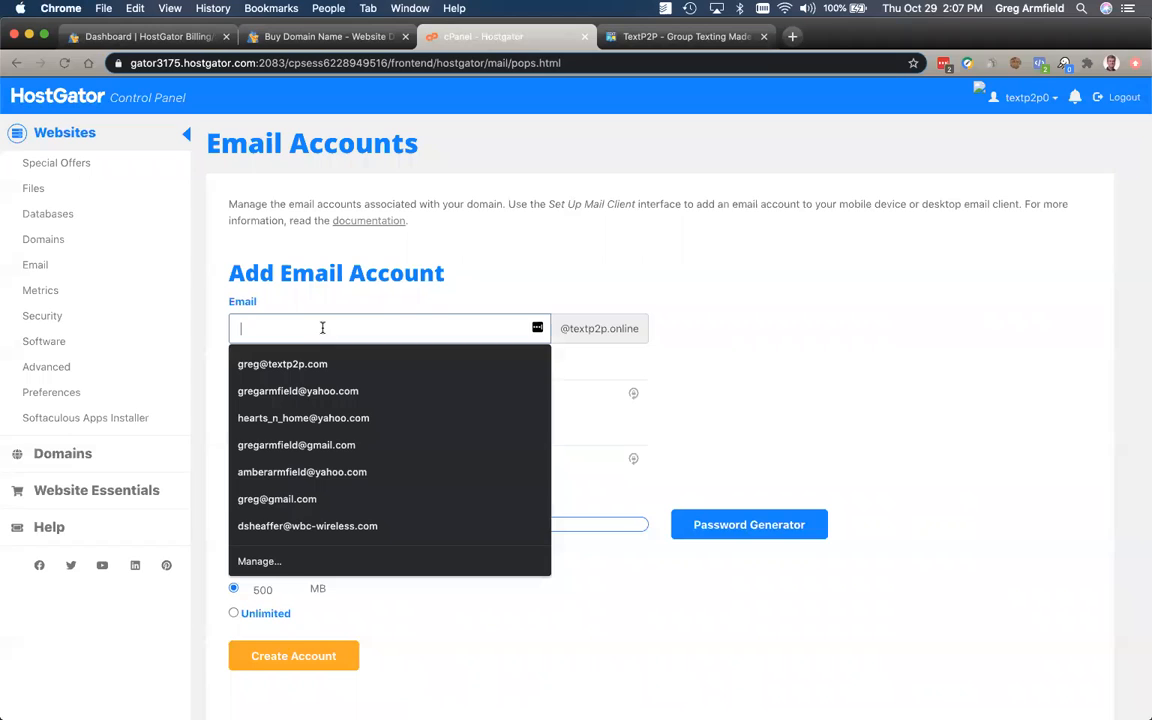
pyautogui.click(452, 296)
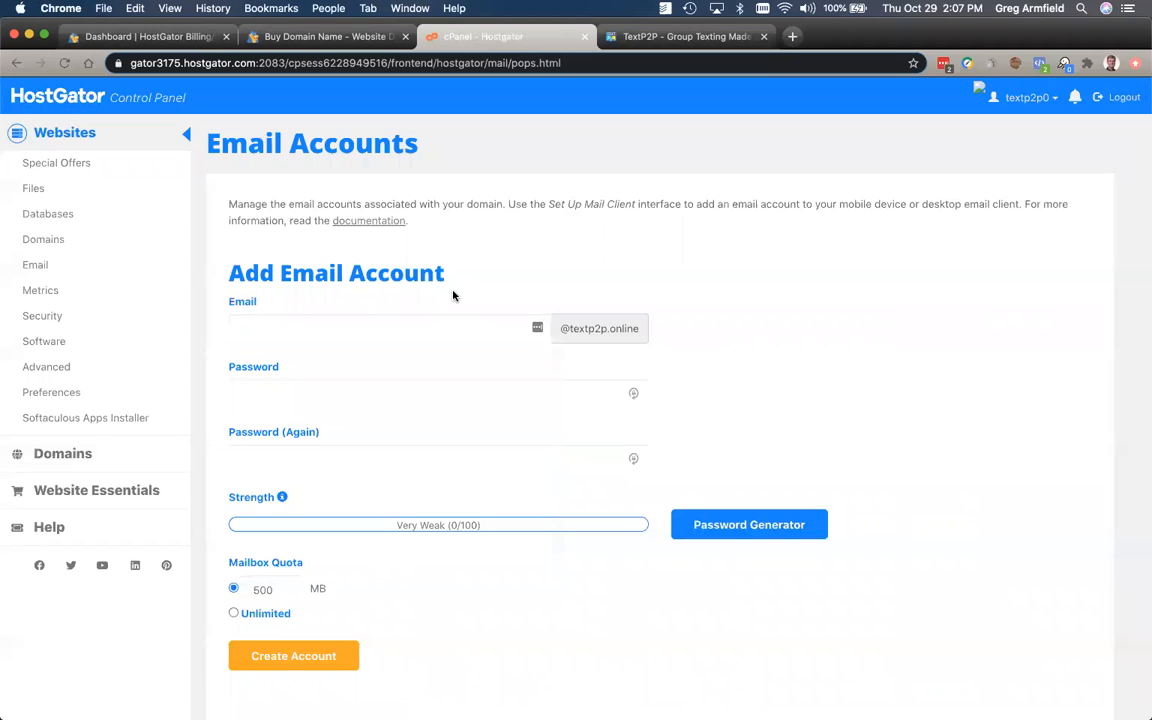
pyautogui.click(352, 325)
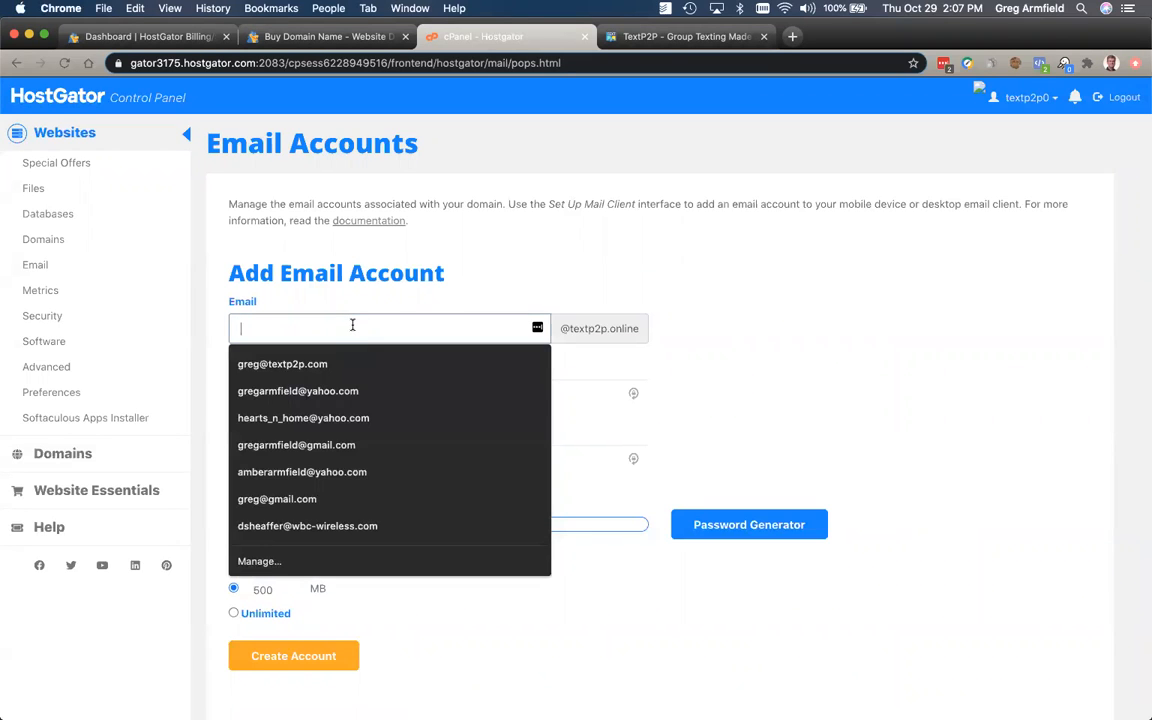
# Step: Set the new mailbox's quota to Unlimited
pyautogui.click(303, 395)
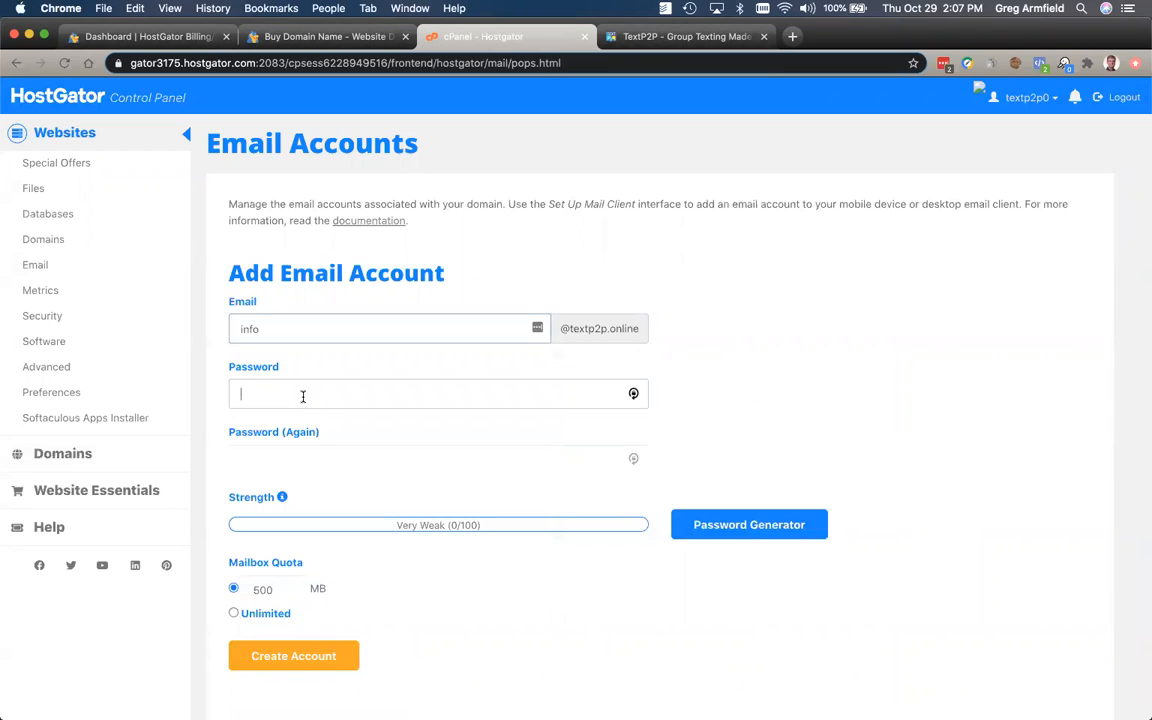
pyautogui.click(296, 450)
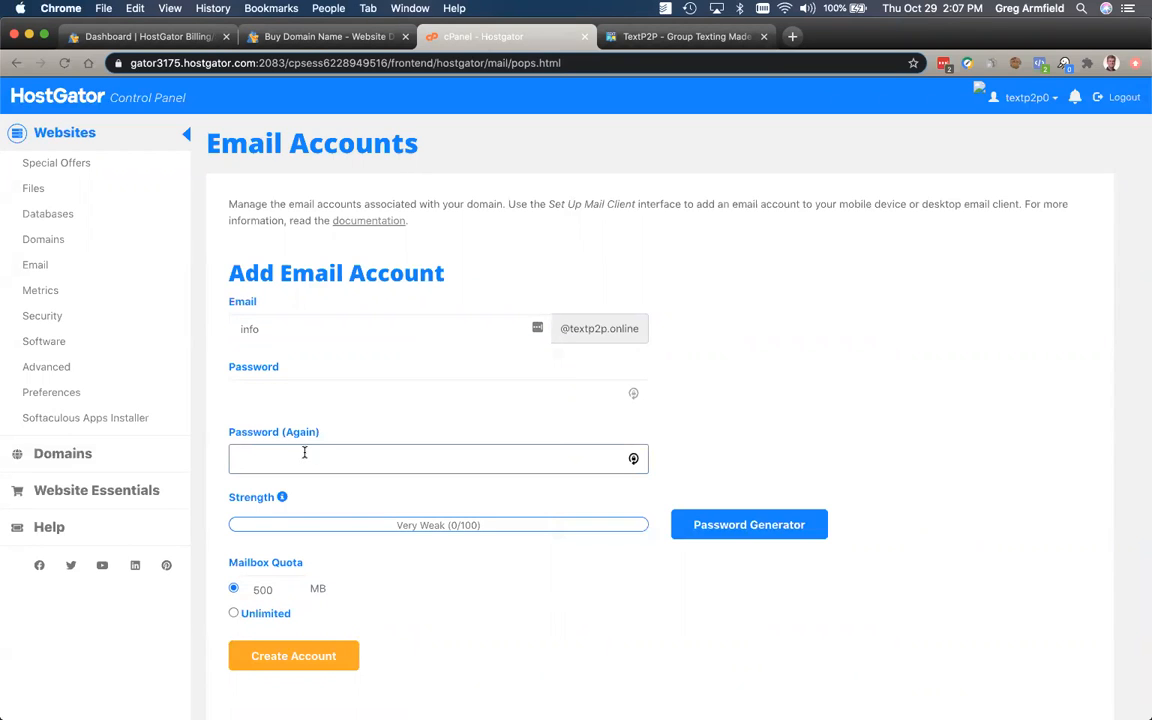
pyautogui.click(233, 613)
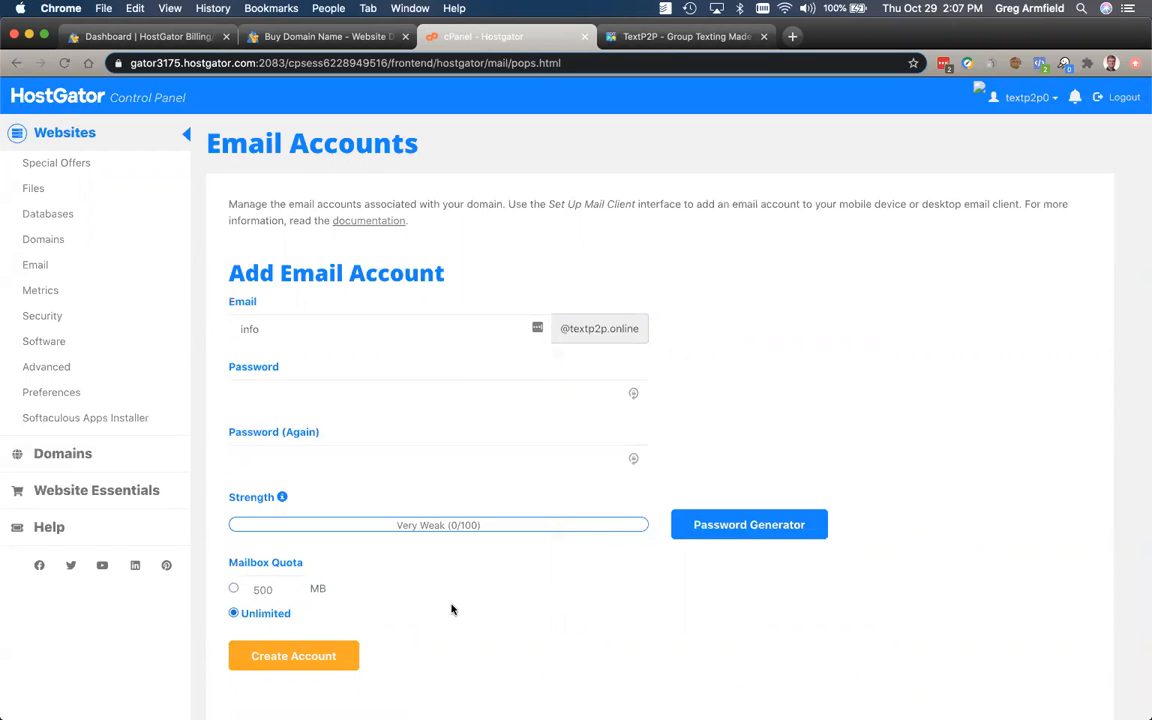
pyautogui.scroll(-1, 445, 607)
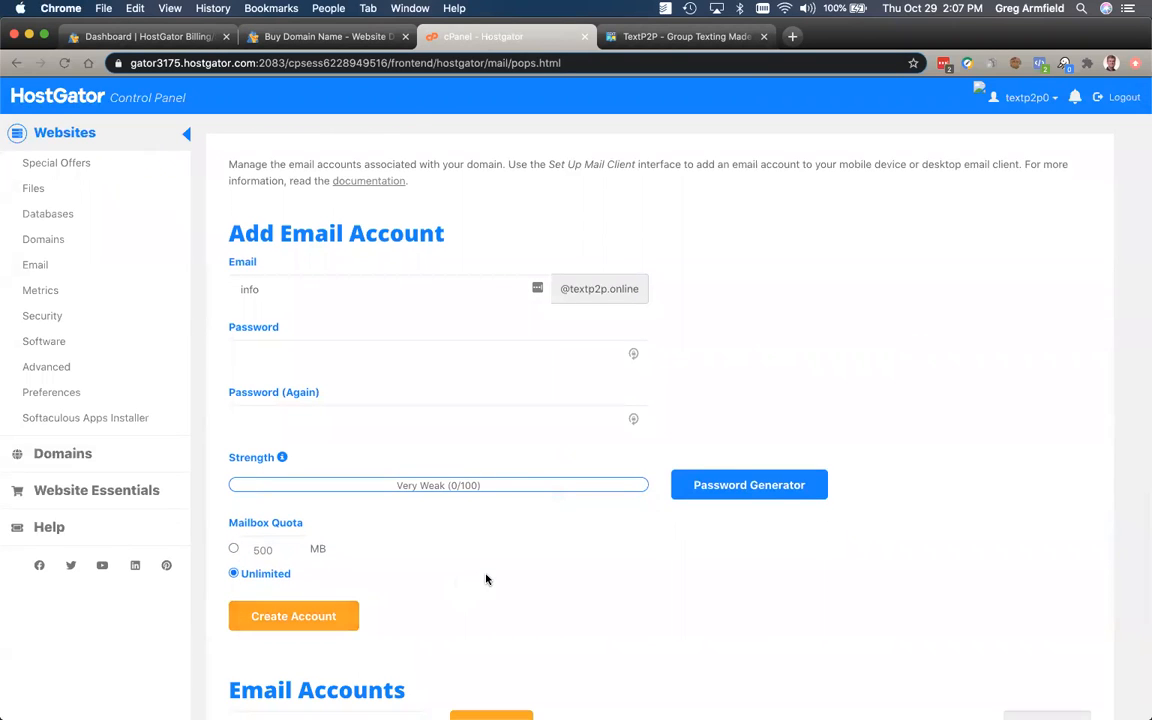
pyautogui.scroll(-5, 486, 579)
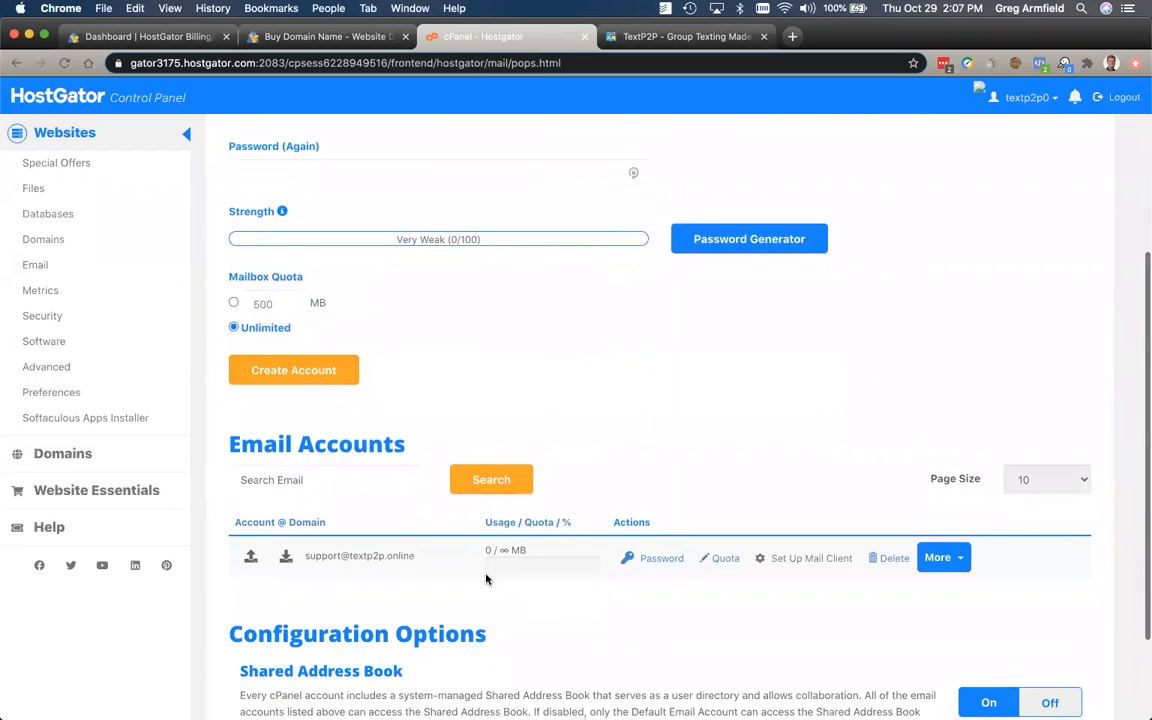
pyautogui.scroll(-3, 486, 579)
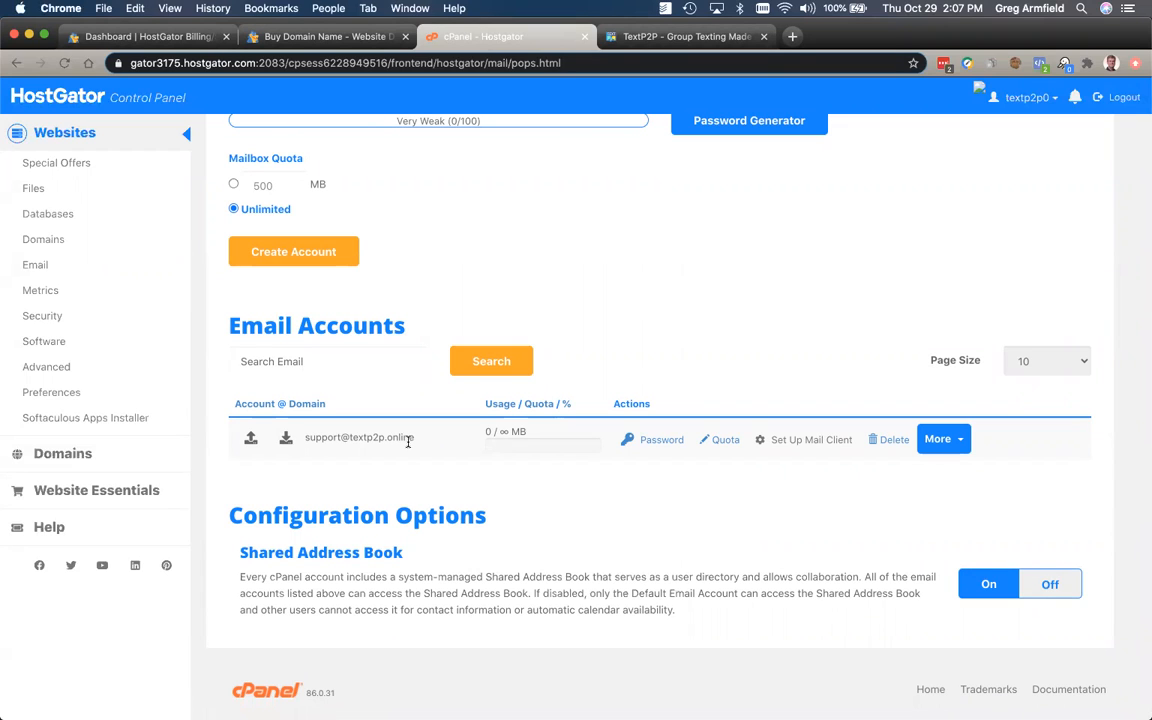
pyautogui.scroll(-1, 408, 441)
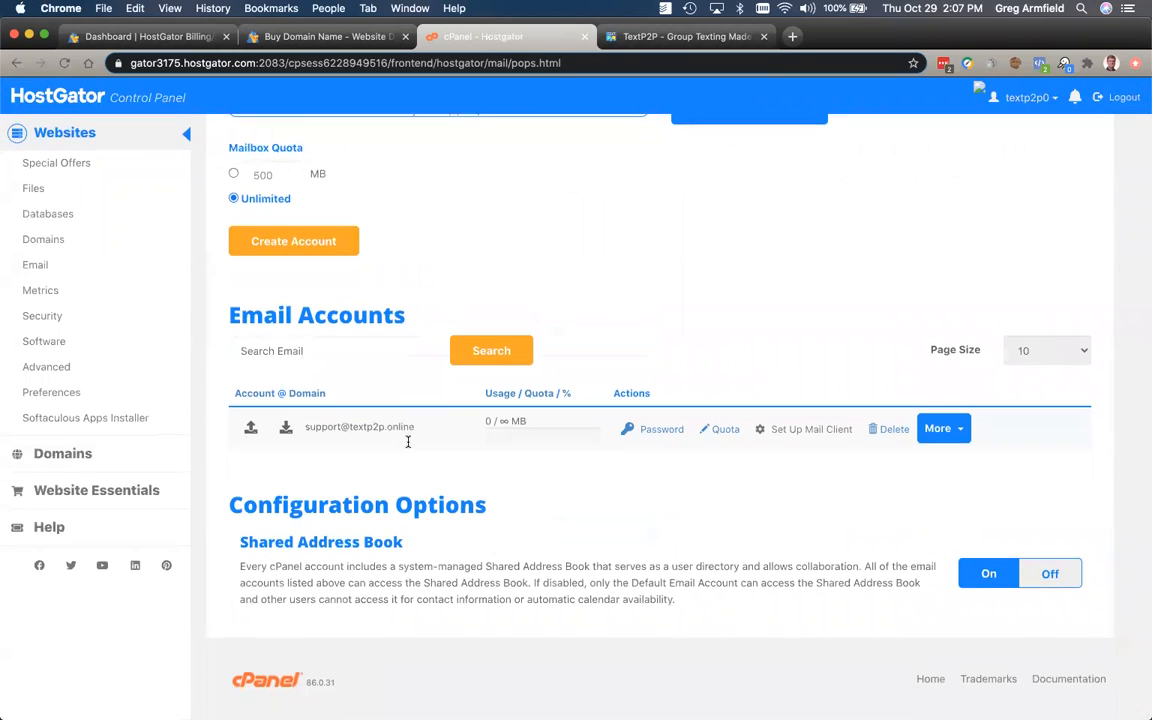
pyautogui.scroll(1, 408, 441)
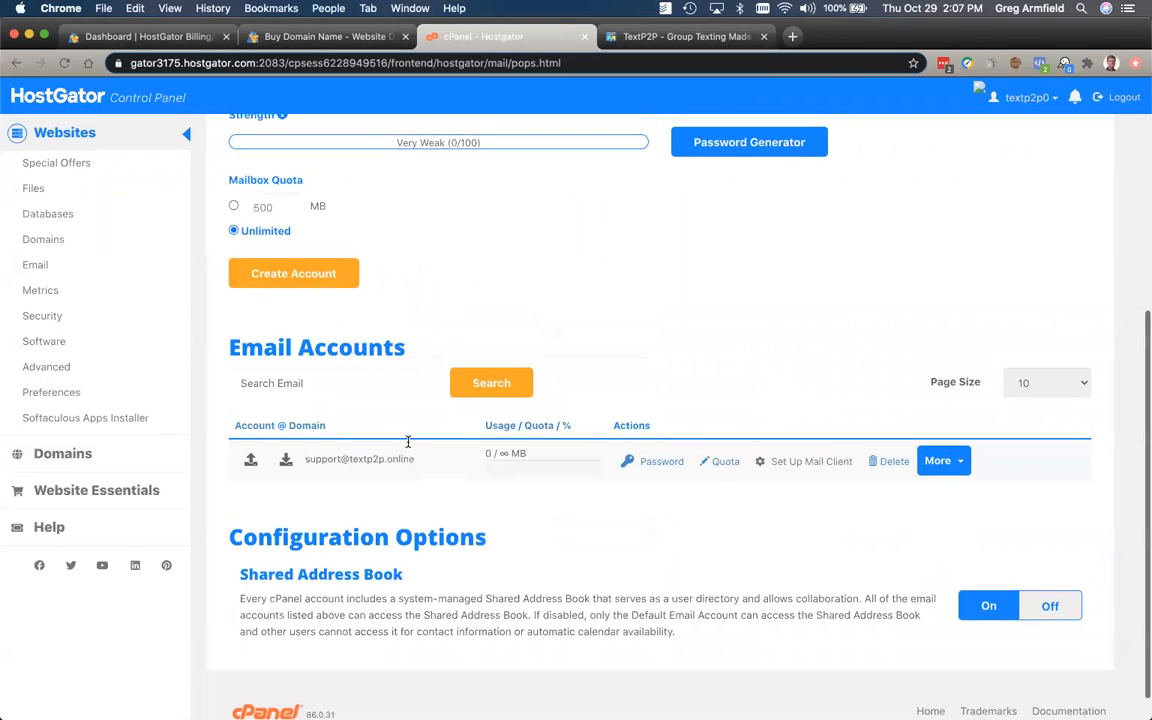
pyautogui.scroll(1, 408, 441)
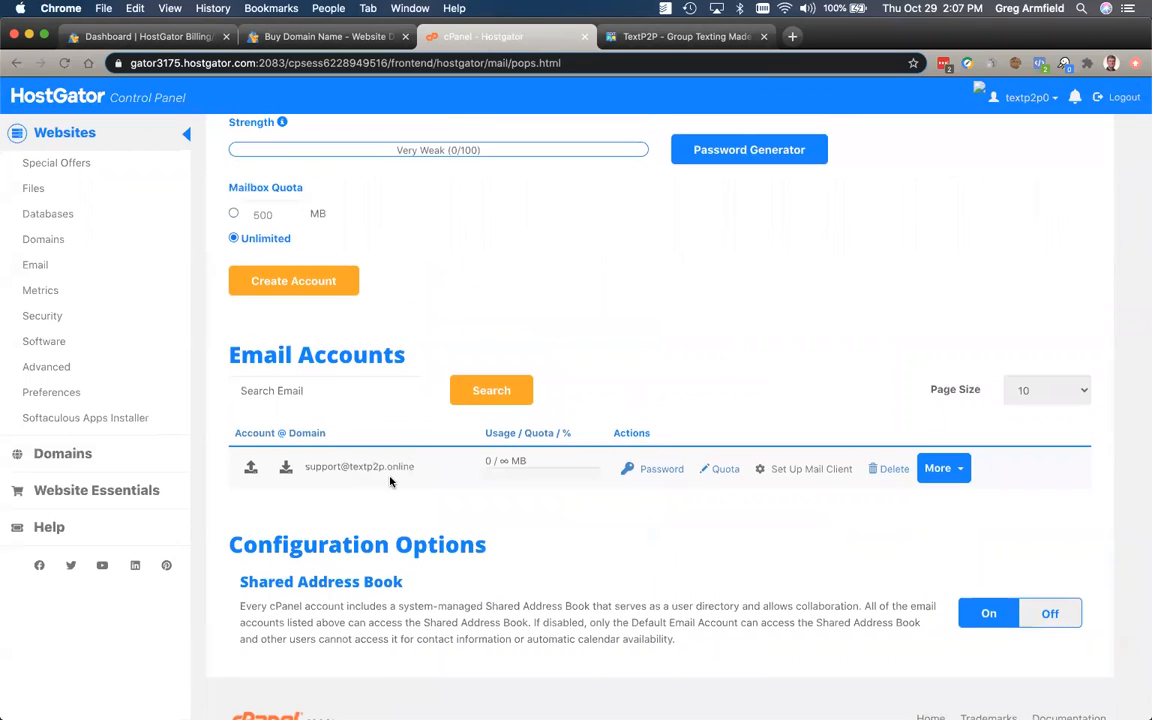
pyautogui.click(957, 469)
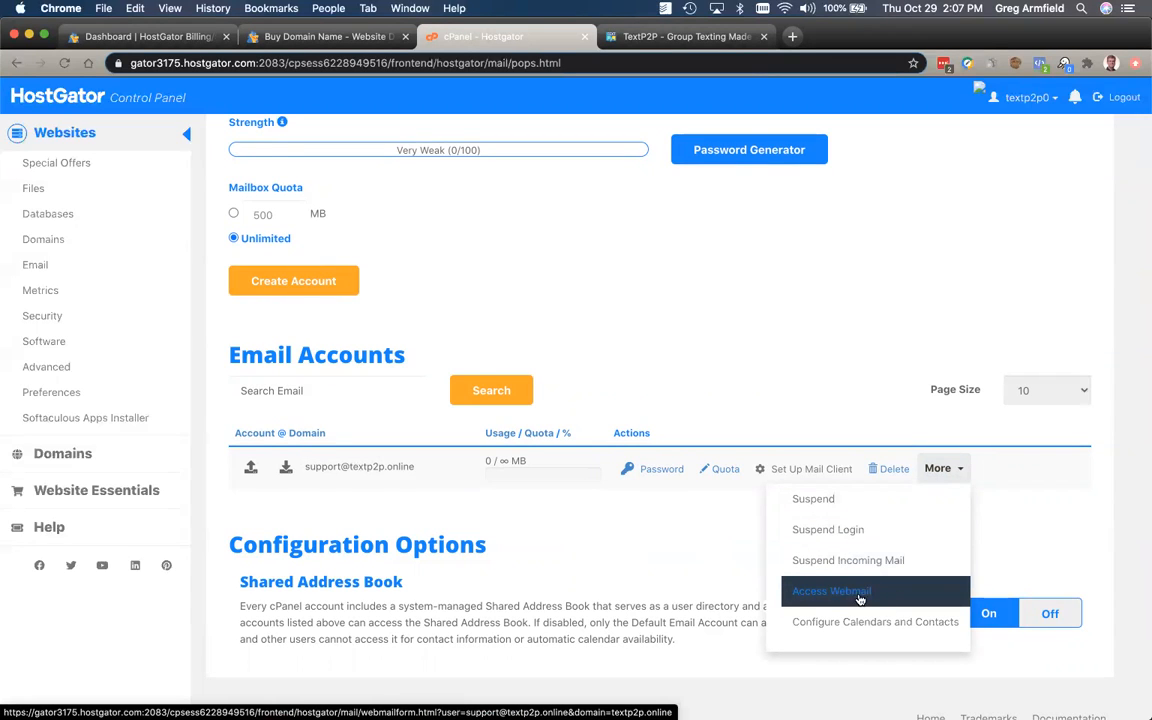
pyautogui.click(681, 534)
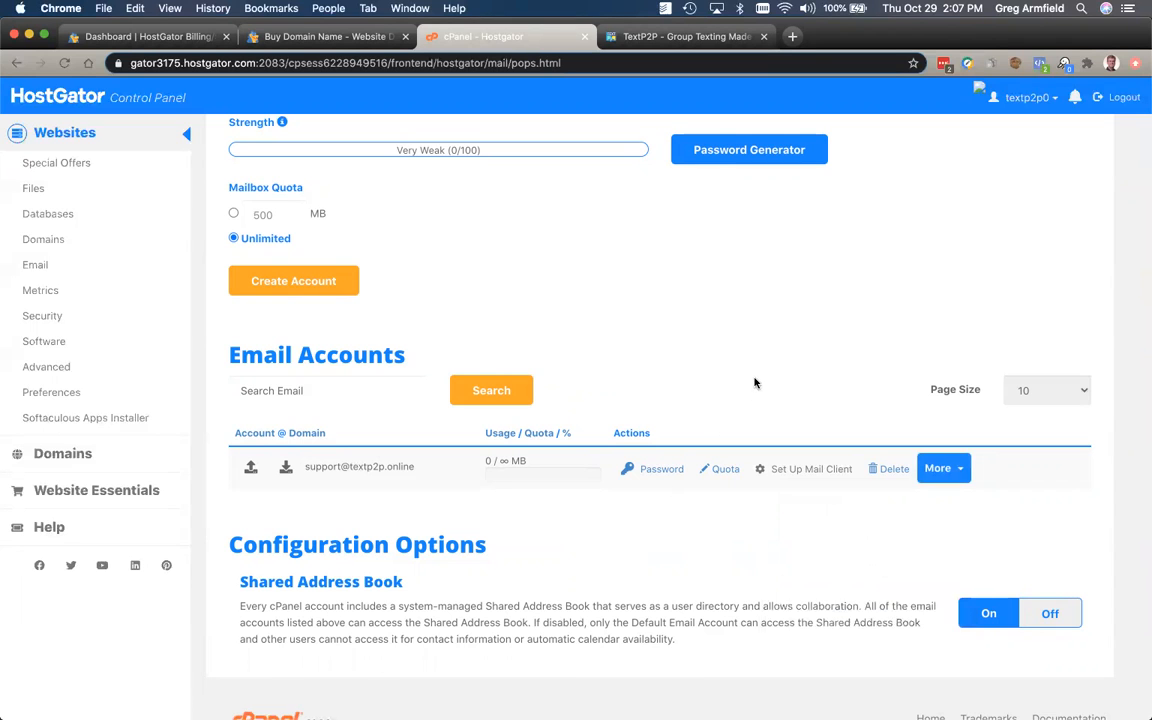
pyautogui.scroll(4, 700, 400)
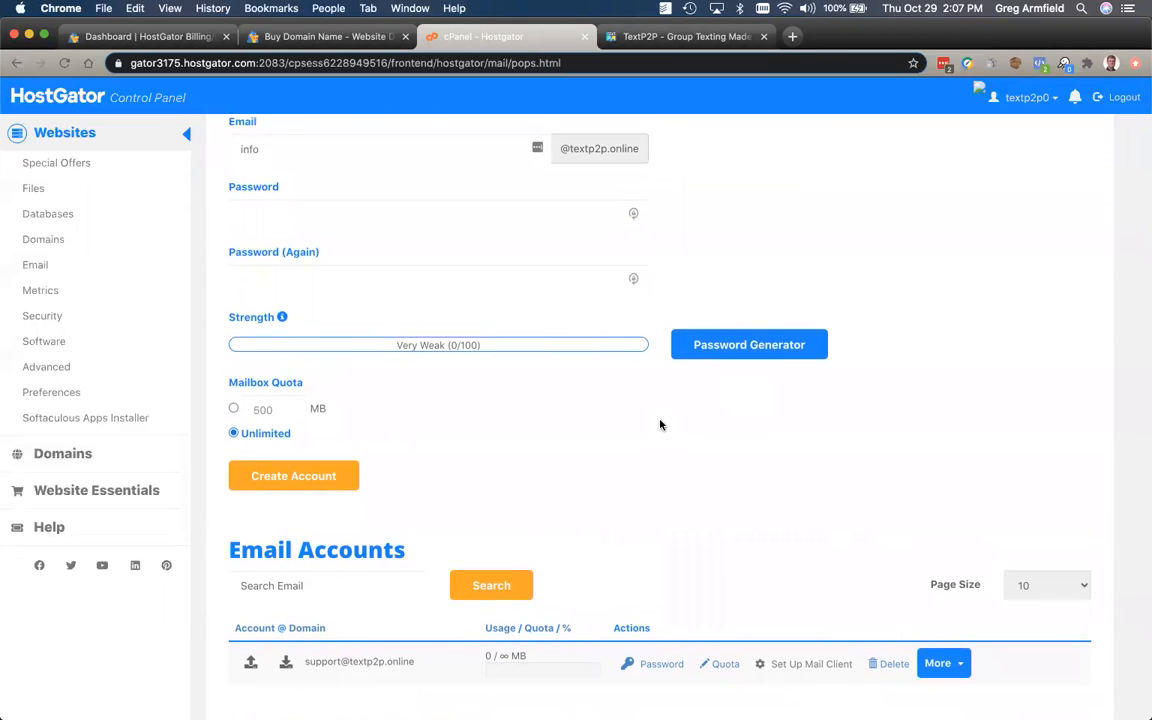
pyautogui.scroll(4, 660, 425)
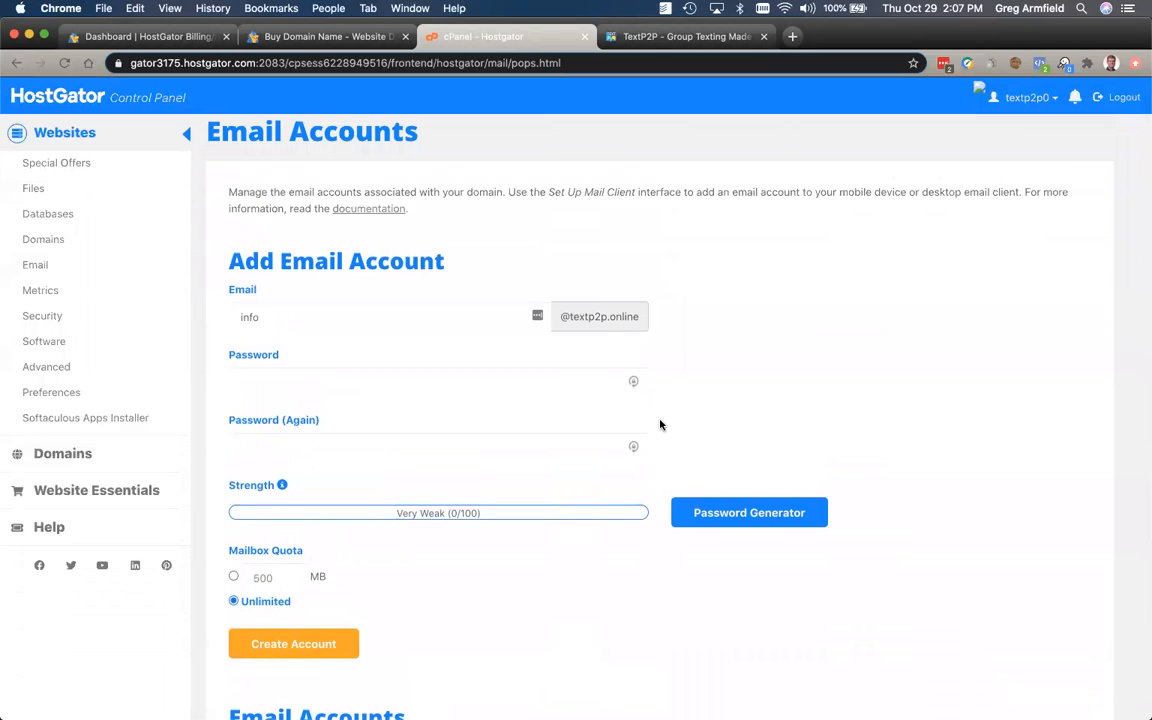
pyautogui.scroll(-4, 660, 425)
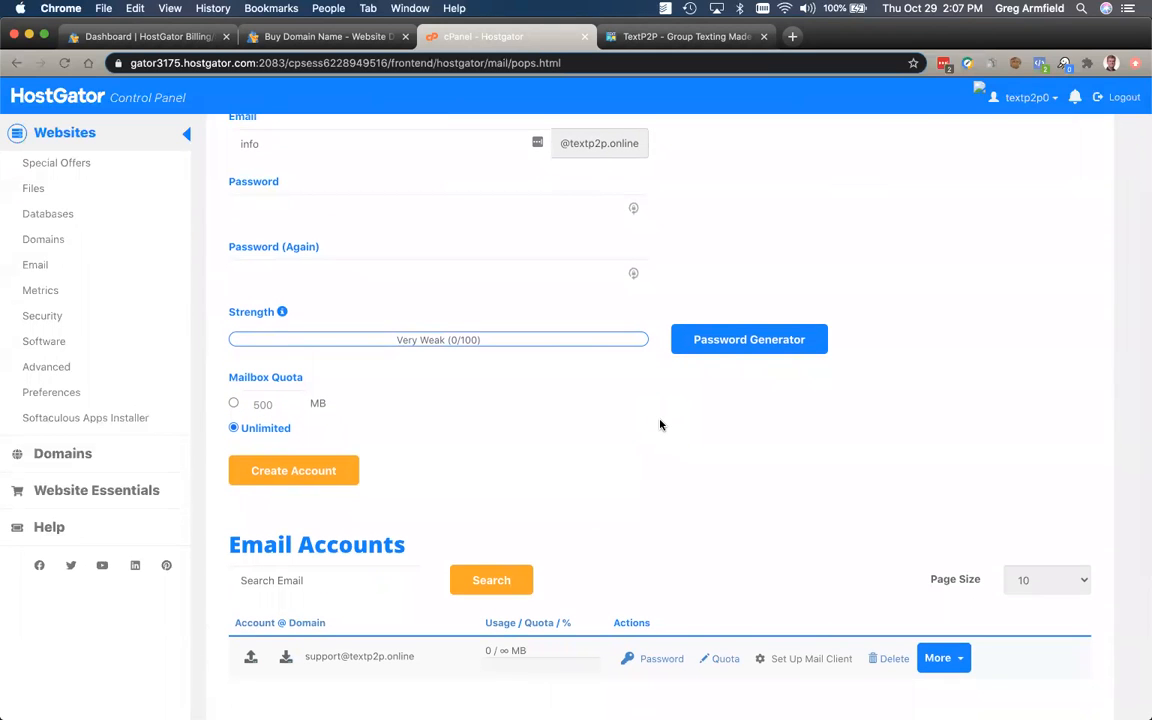
pyautogui.scroll(-4, 660, 425)
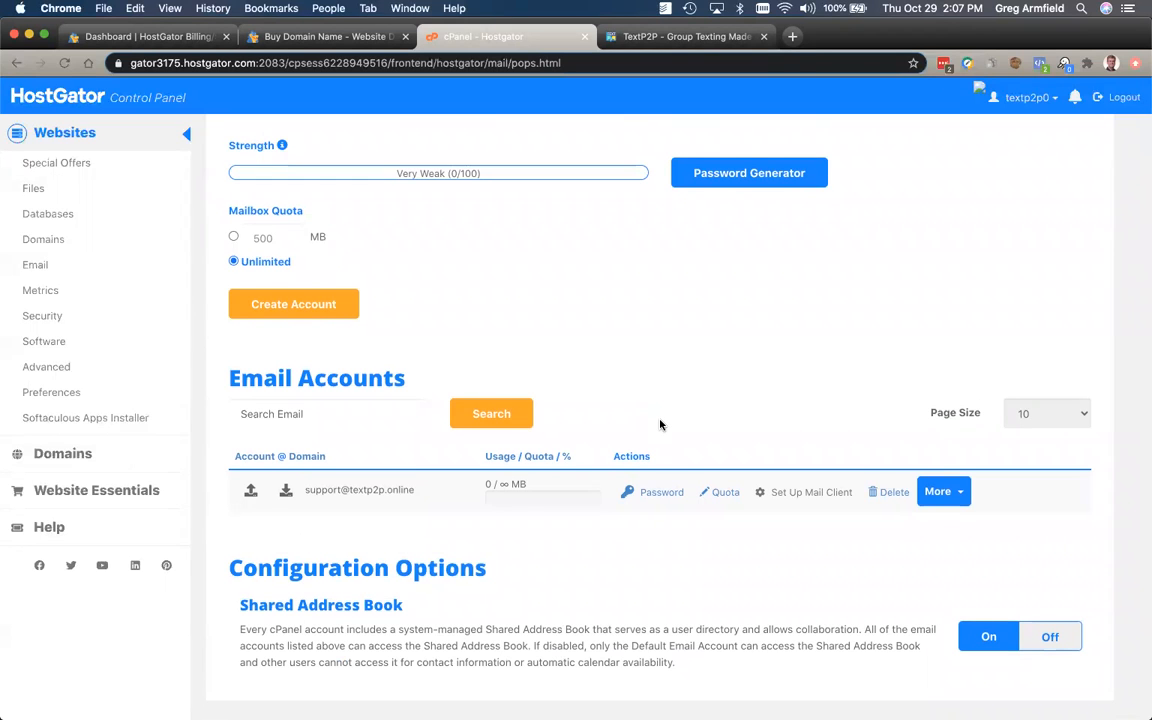
pyautogui.scroll(-1, 660, 425)
pyautogui.scroll(3, 660, 425)
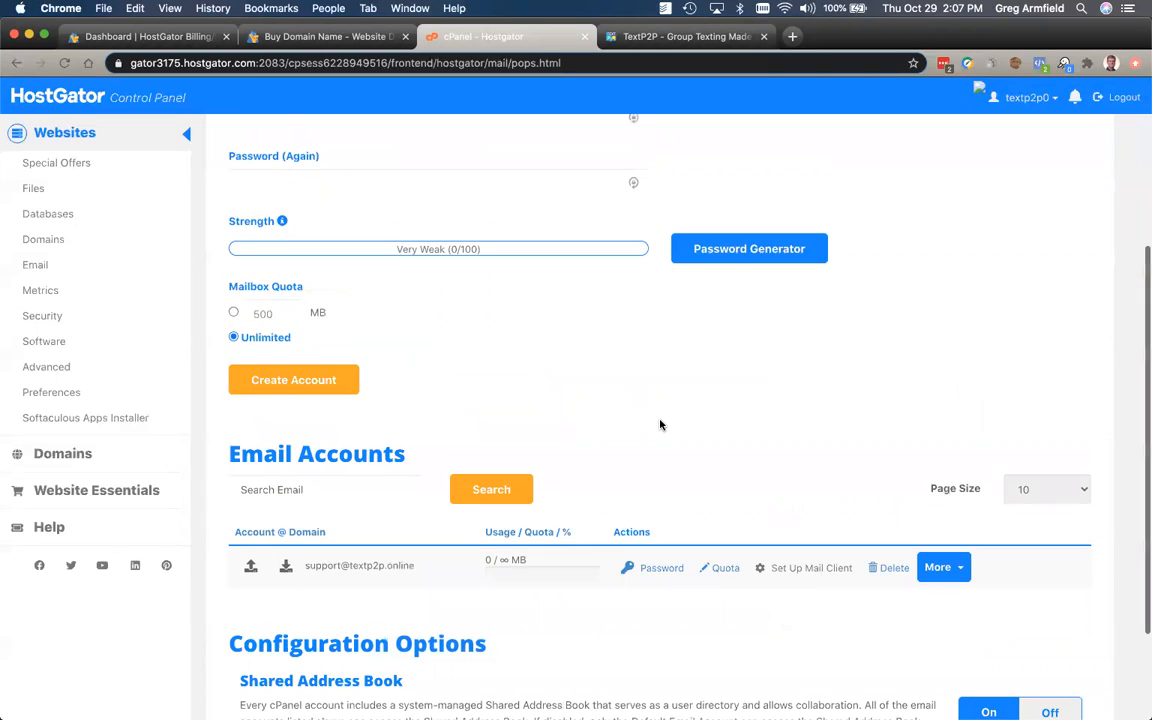
pyautogui.scroll(-3, 661, 424)
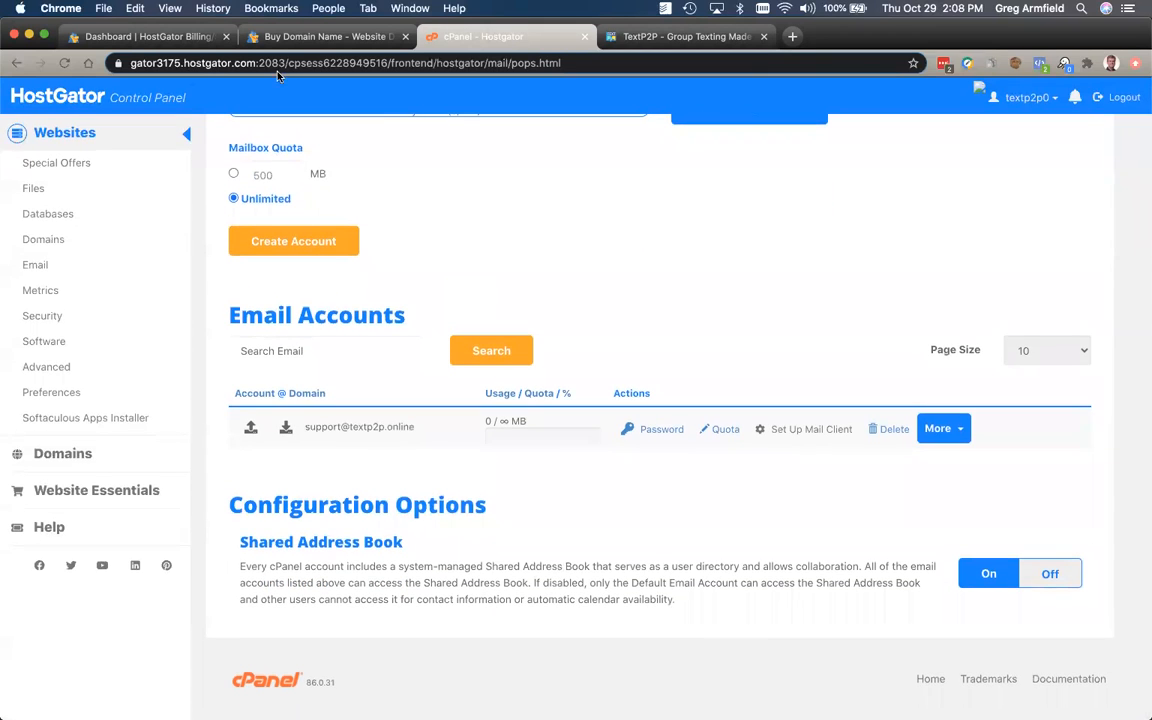
pyautogui.click(146, 37)
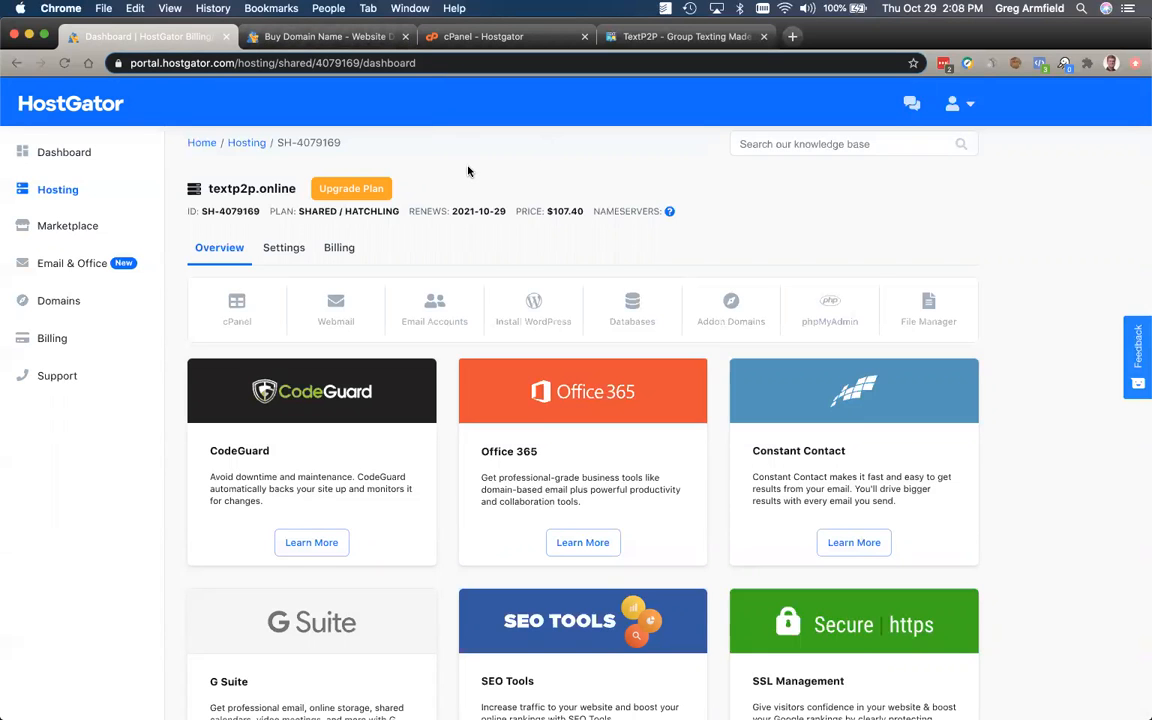
pyautogui.click(337, 40)
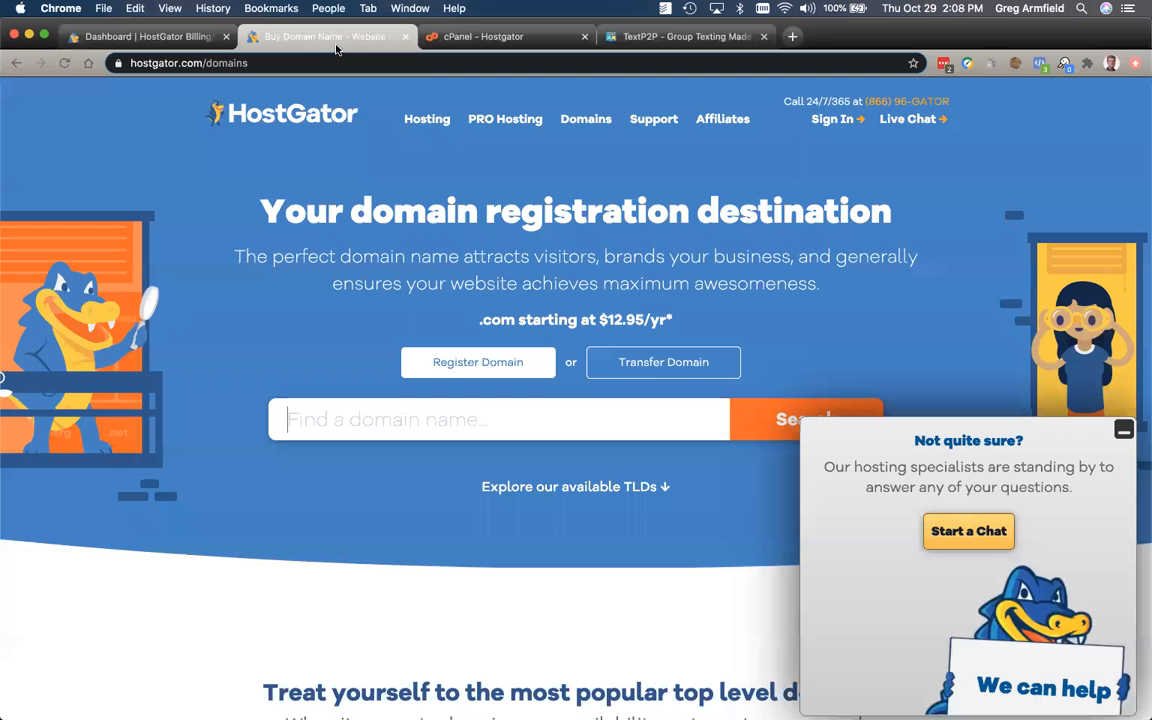
pyautogui.click(483, 37)
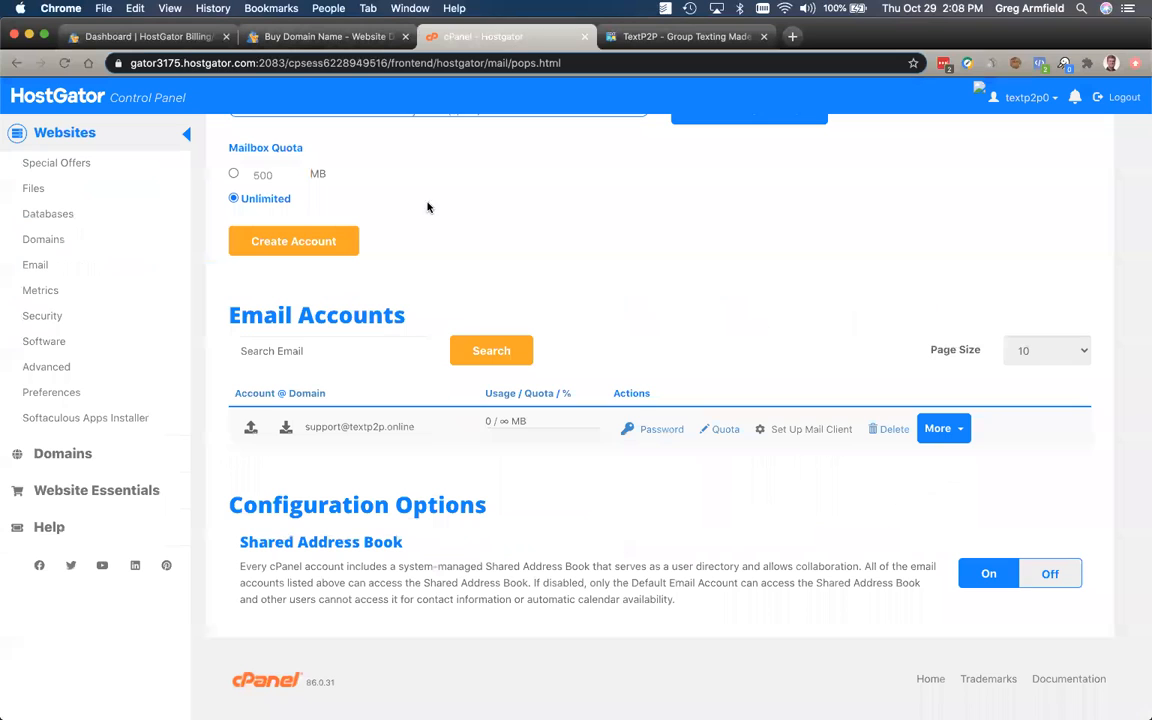
pyautogui.click(58, 244)
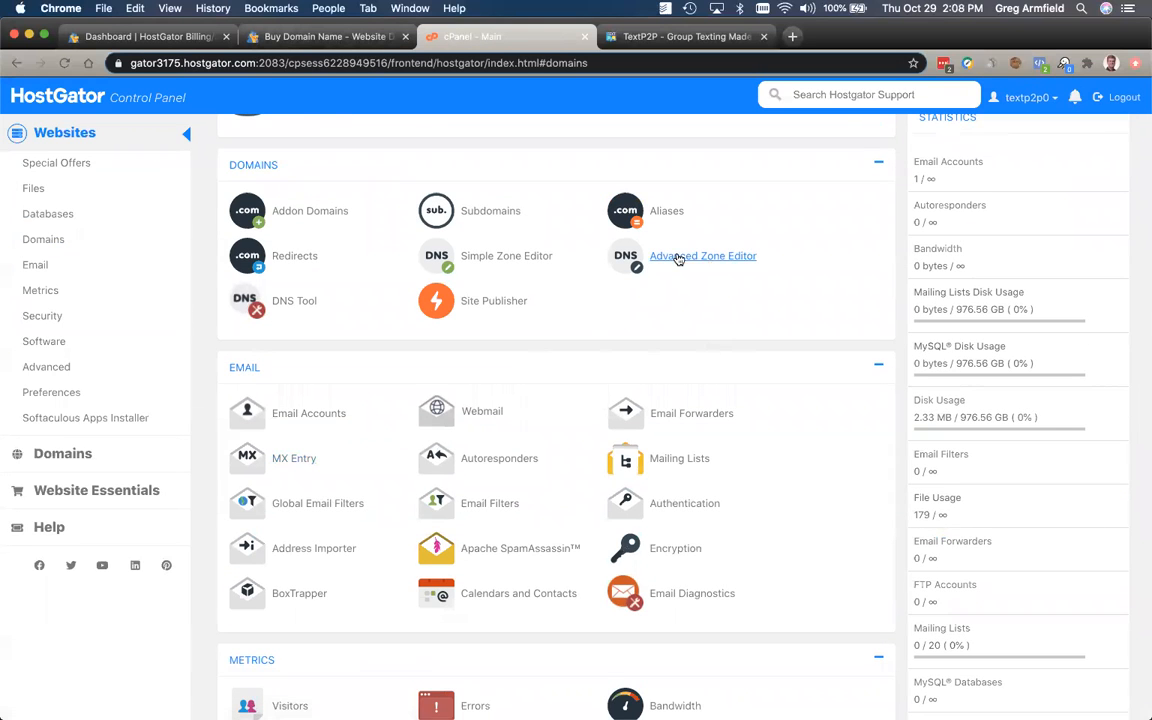
# Step: Open the Advanced Zone Editor for textp2p.online and view the TextP2P CNAME instructions
pyautogui.click(717, 265)
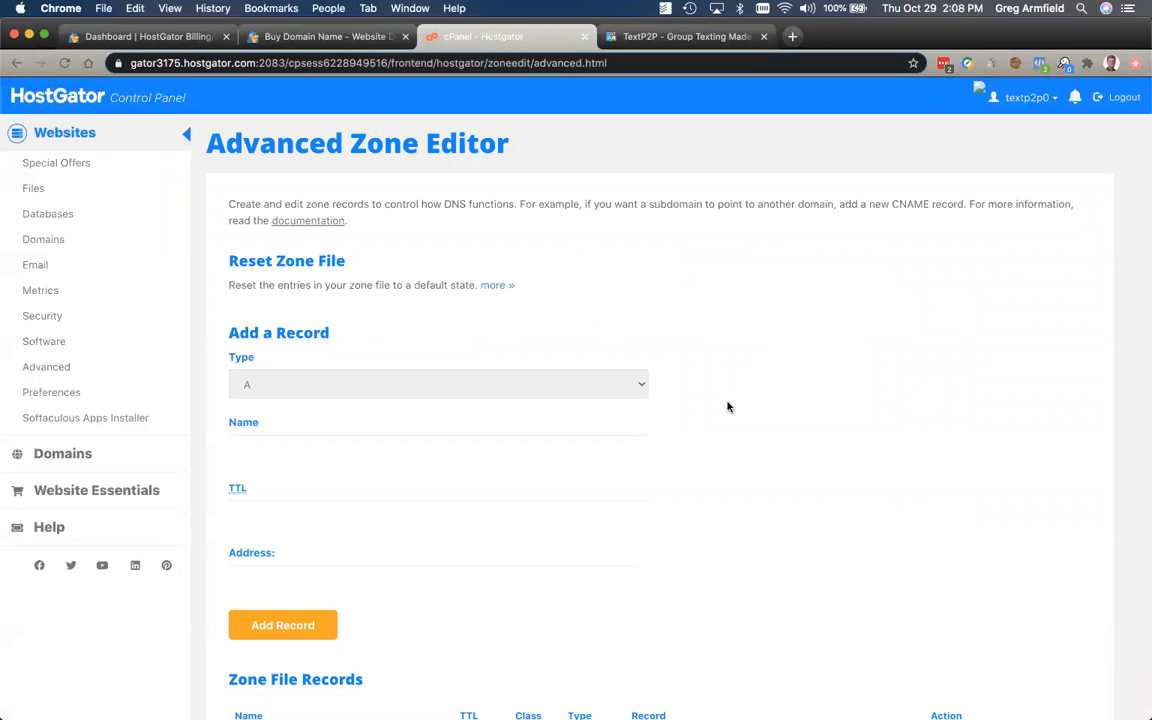
pyautogui.scroll(-3, 728, 406)
pyautogui.scroll(3, 728, 406)
pyautogui.scroll(-2, 544, 461)
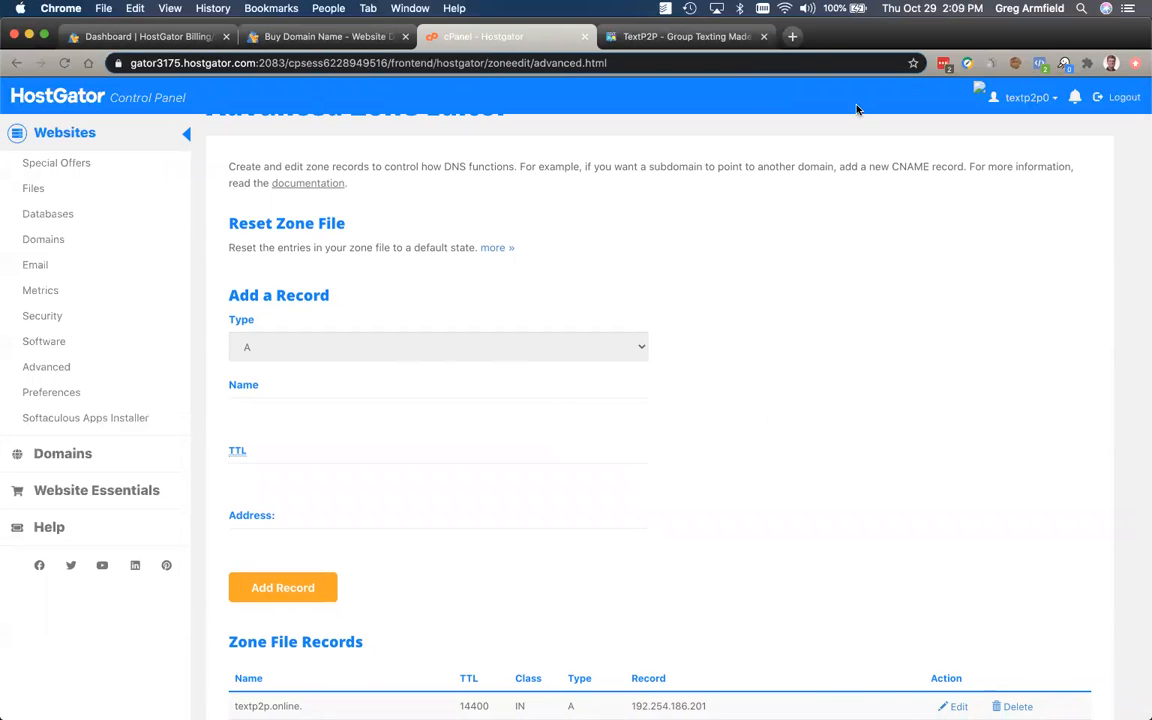
pyautogui.click(625, 36)
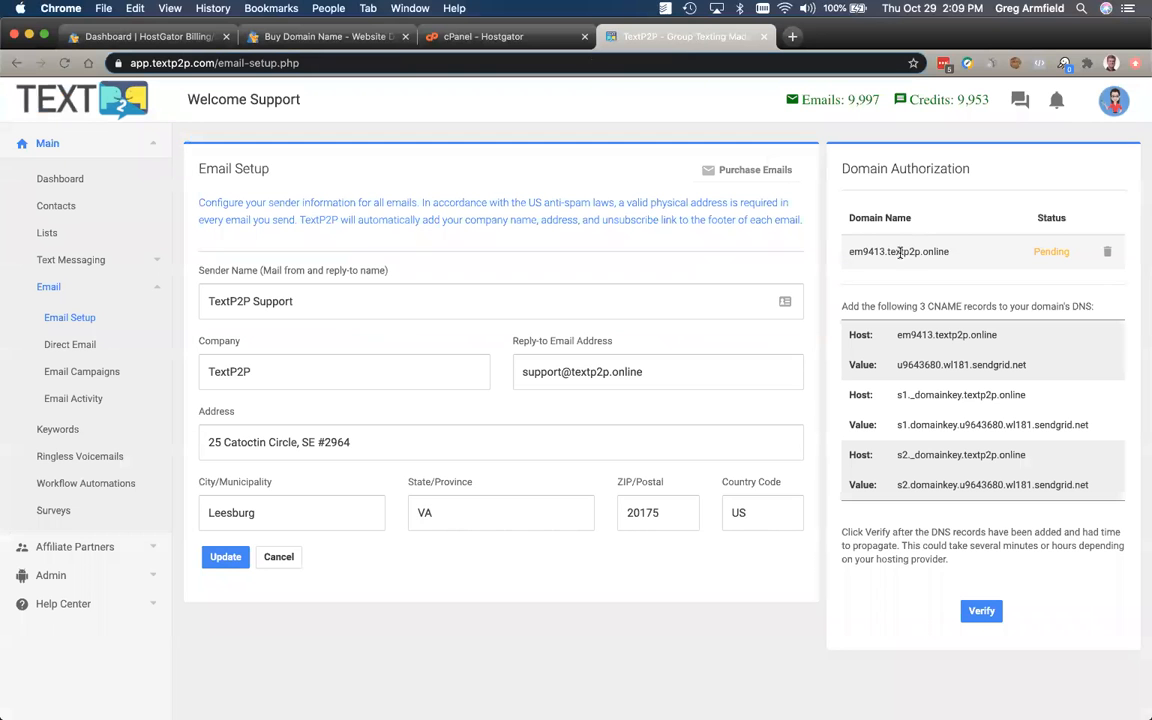
# Step: Select the first host em9413.textp2p.online in TextP2P and return to the cPanel zone editor
pyautogui.moveTo(888, 251); pyautogui.dragTo(956, 254)
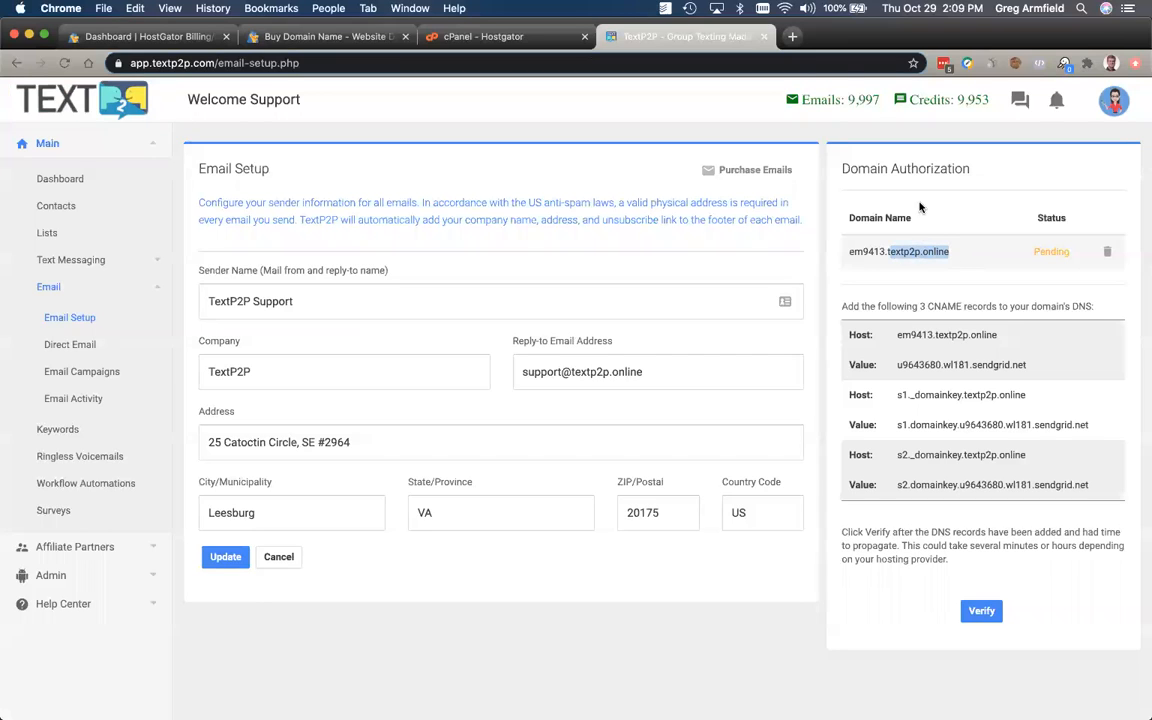
pyautogui.click(888, 251)
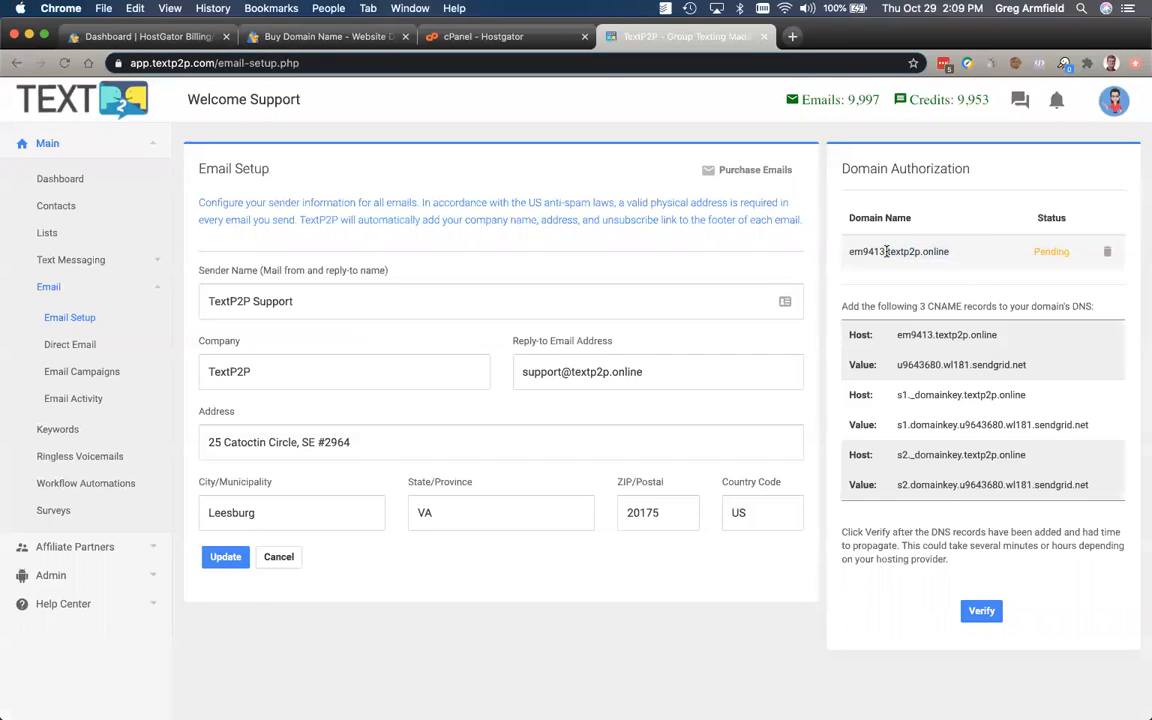
pyautogui.moveTo(886, 251); pyautogui.dragTo(976, 260)
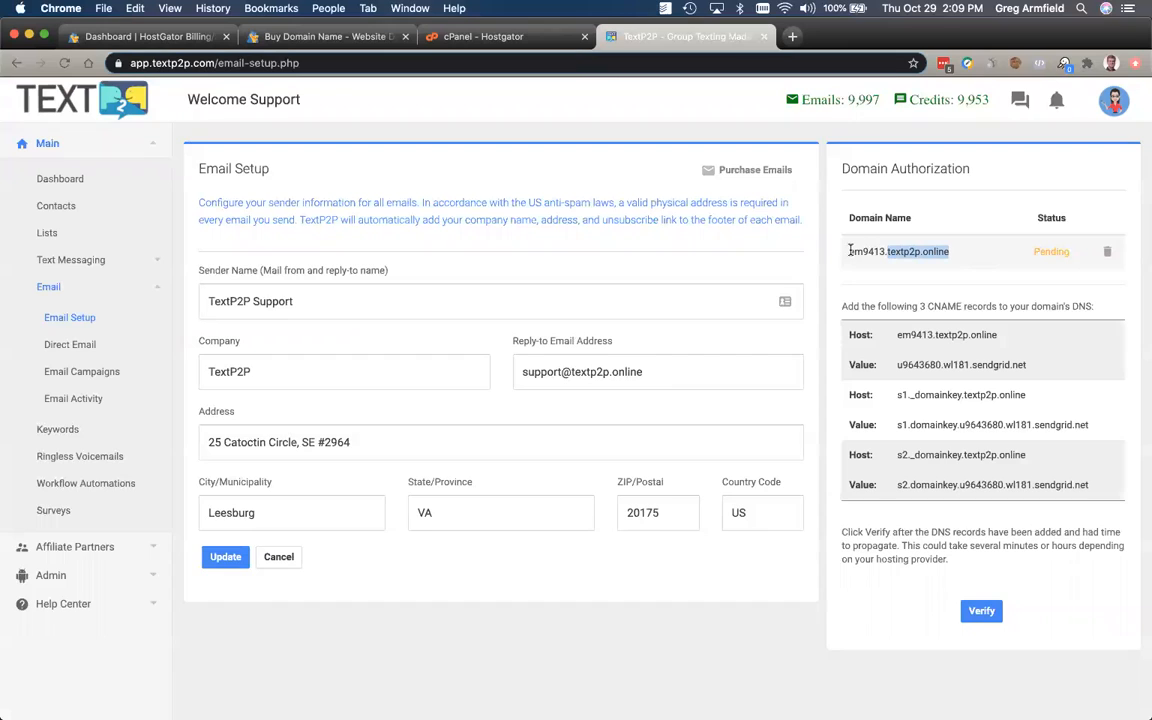
pyautogui.click(889, 252)
pyautogui.moveTo(884, 251); pyautogui.dragTo(849, 251)
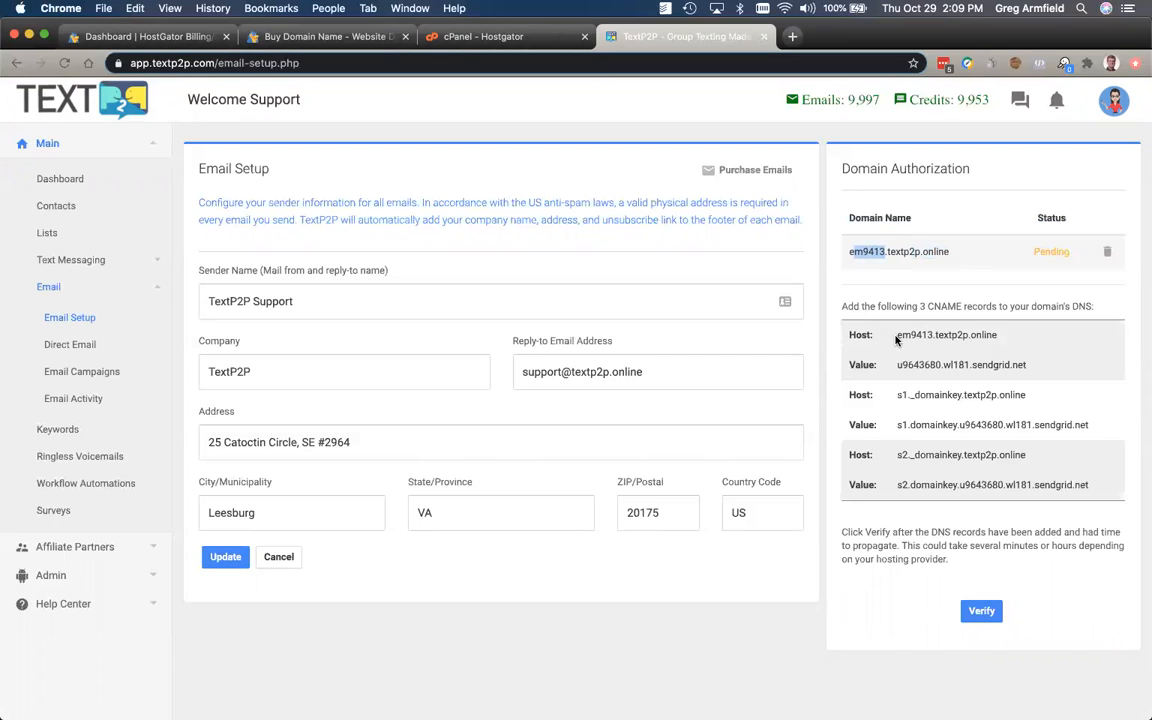
pyautogui.moveTo(897, 336); pyautogui.dragTo(1025, 349)
pyautogui.press('super+c')
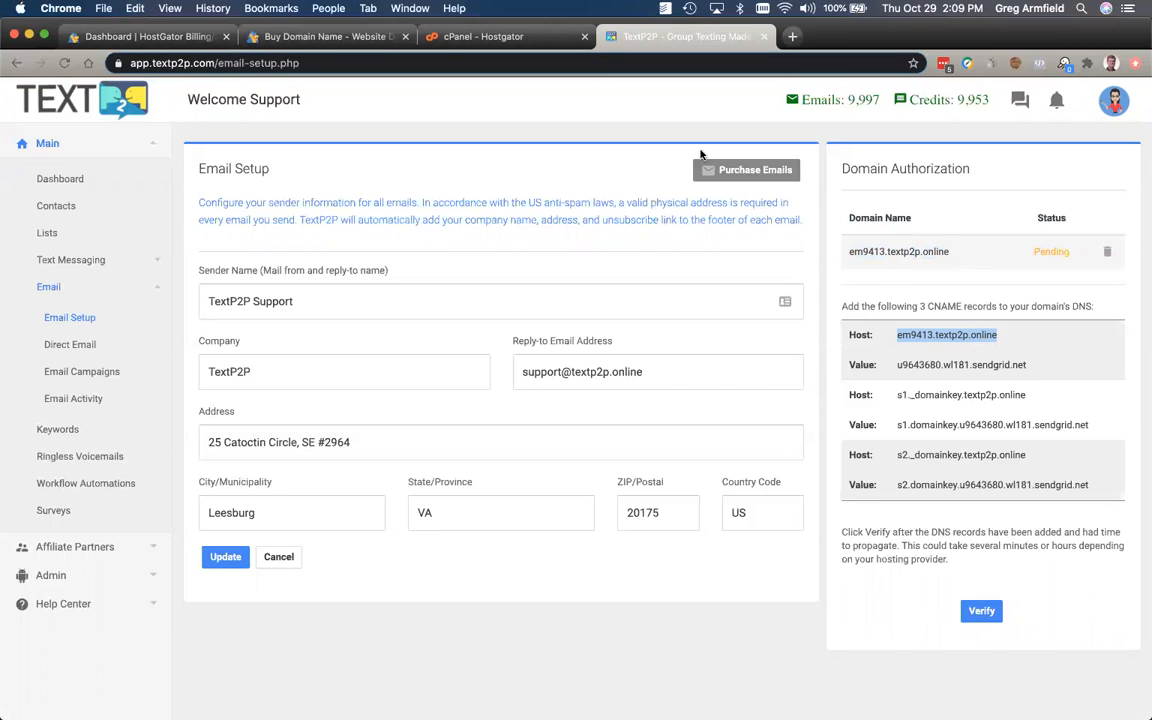
pyautogui.click(434, 37)
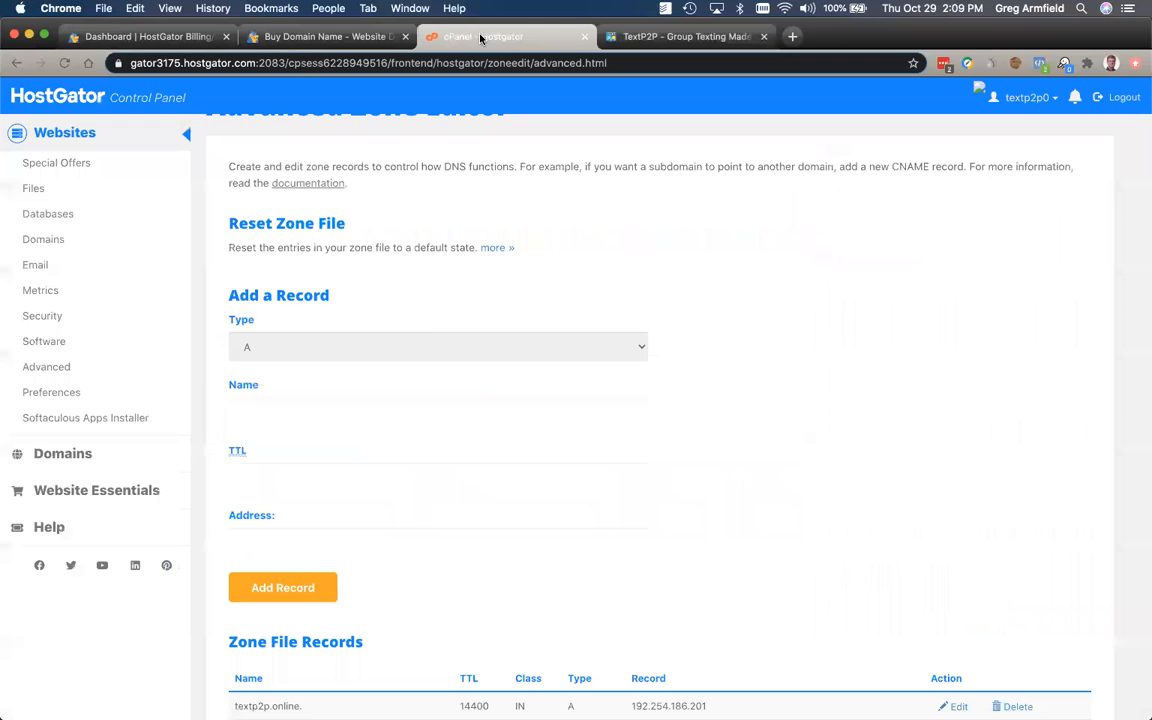
# Step: Make the new record a CNAME named em9413, pasting the host and removing textp2p.online
pyautogui.click(352, 350)
pyautogui.click(332, 378)
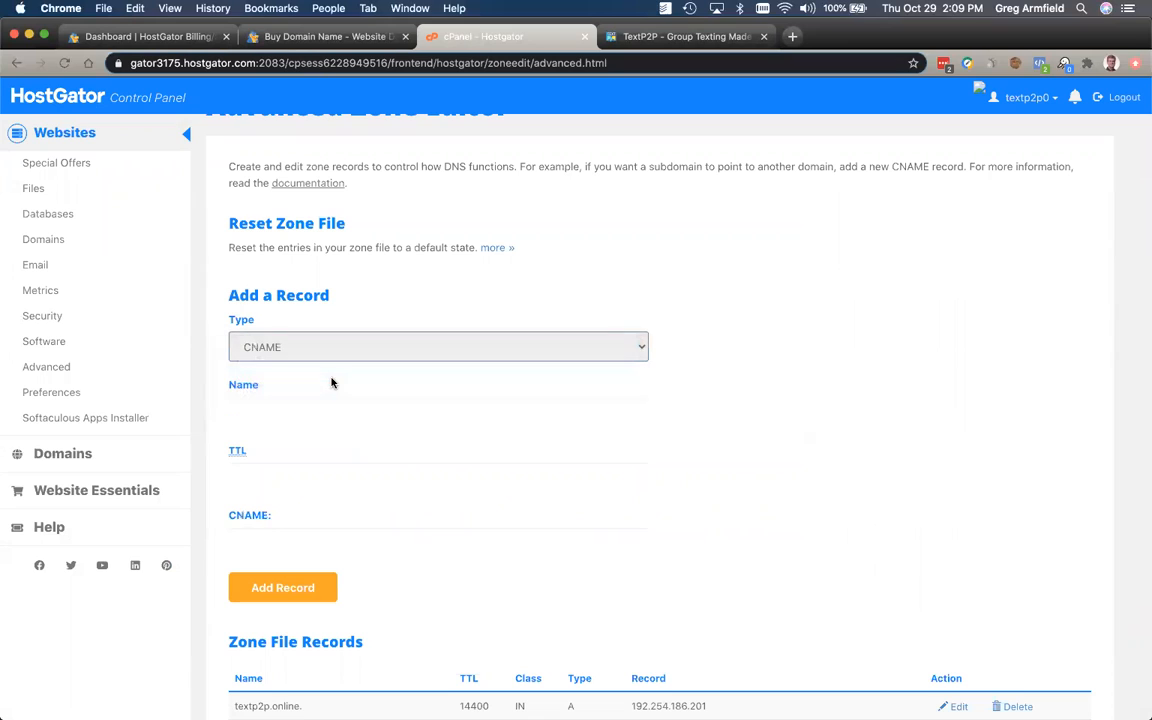
pyautogui.click(271, 410)
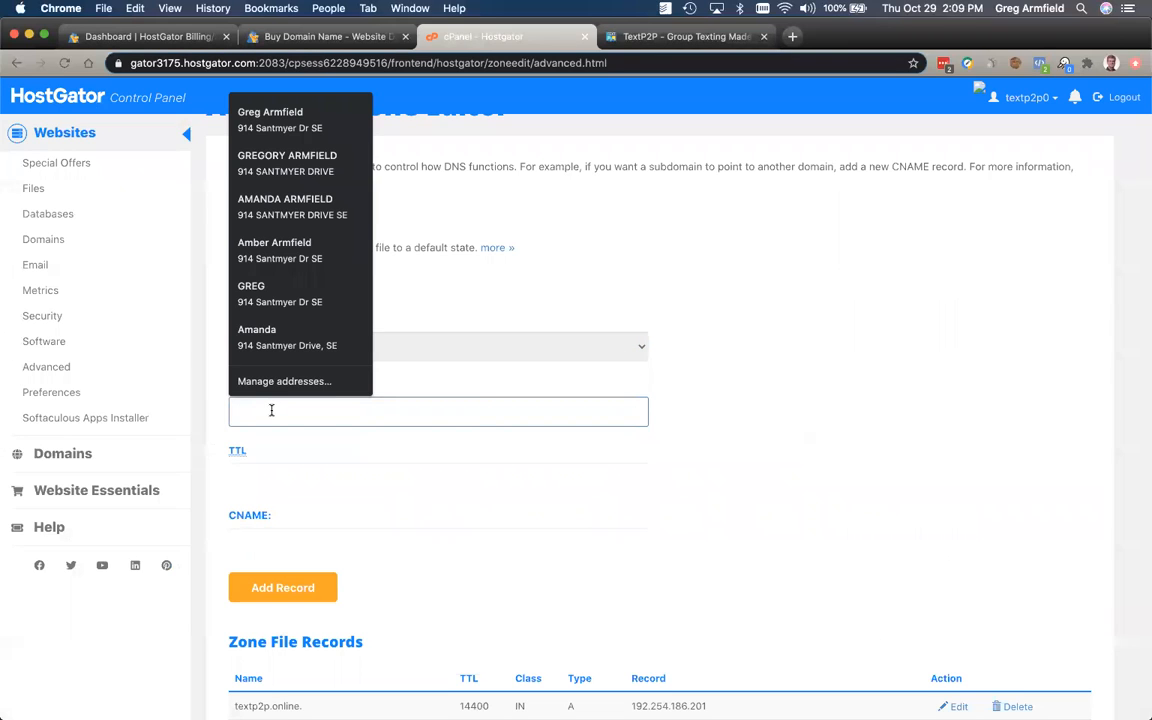
pyautogui.press('super+v')
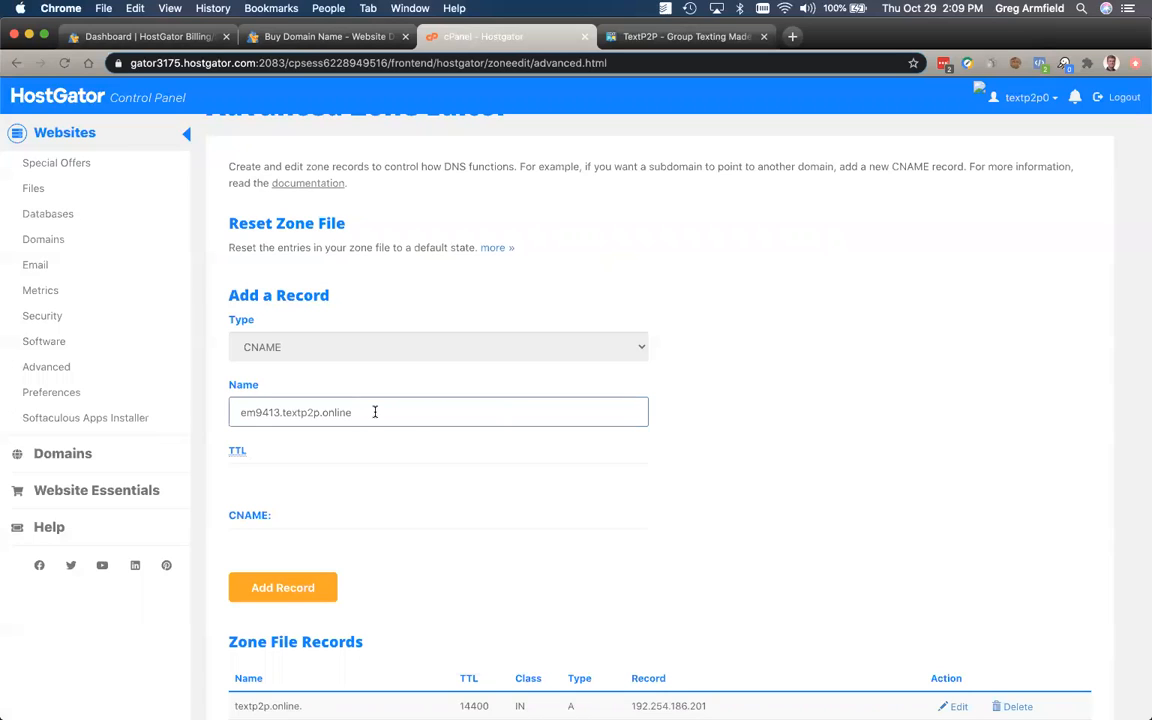
pyautogui.moveTo(375, 412); pyautogui.dragTo(286, 410)
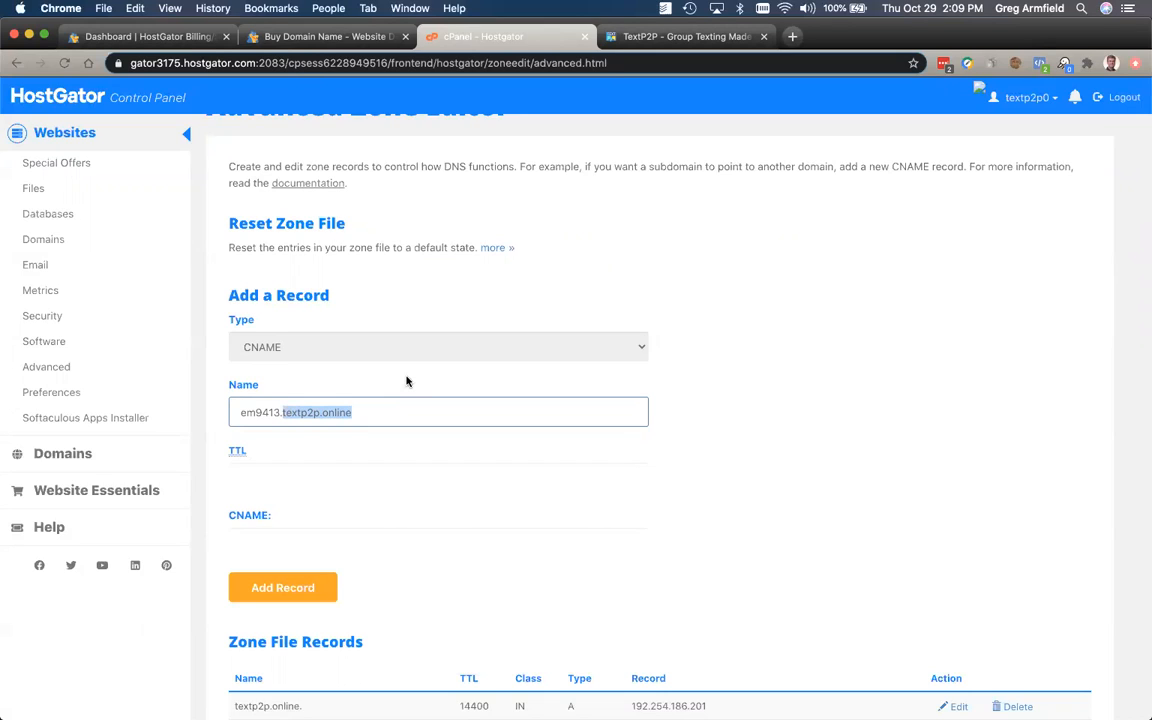
pyautogui.press('BackSpace')
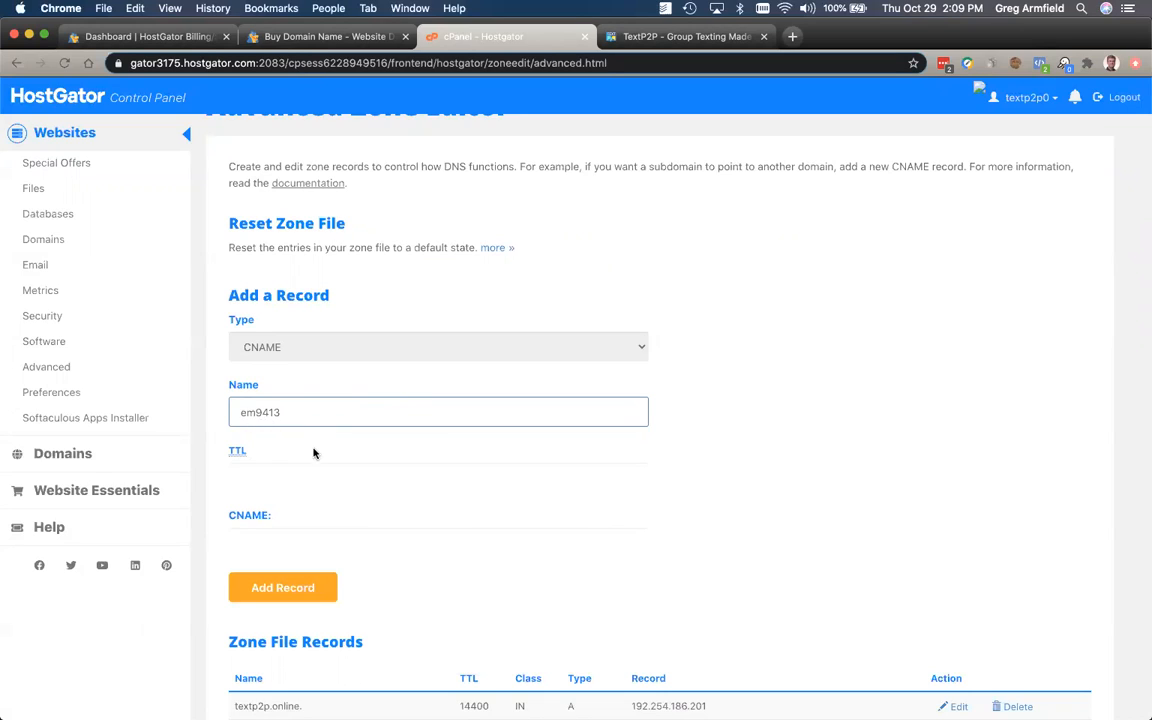
# Step: Set the record's TTL to 14400
pyautogui.scroll(-2, 483, 496)
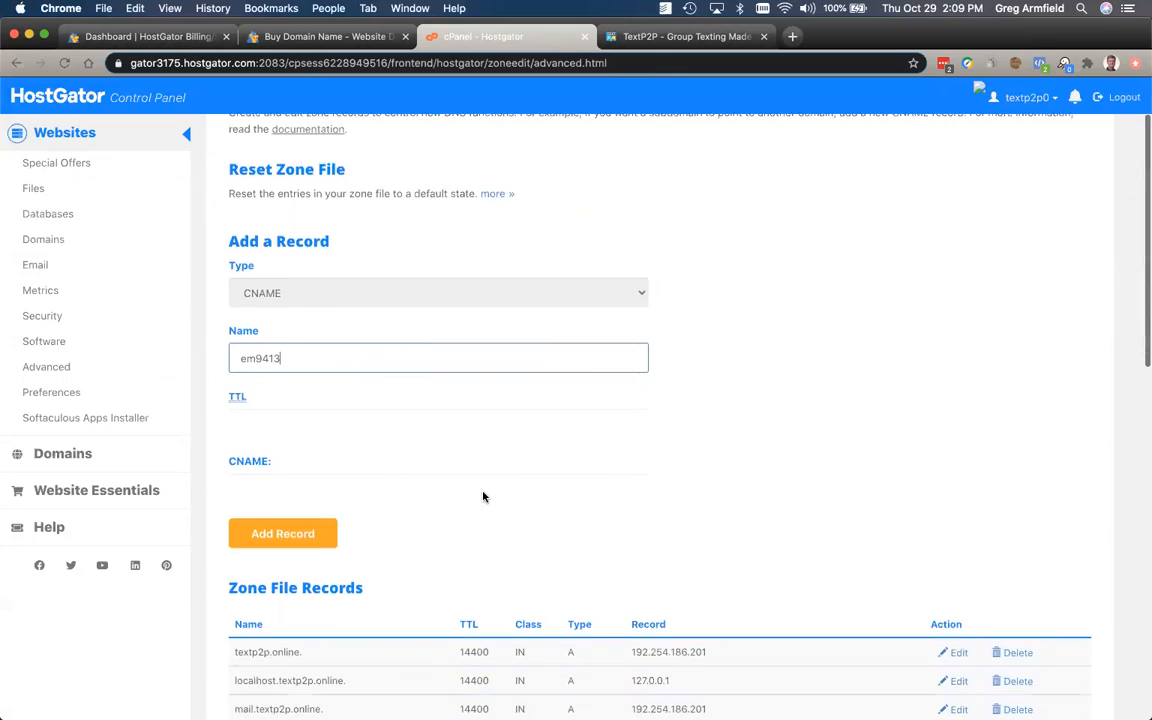
pyautogui.click(259, 401)
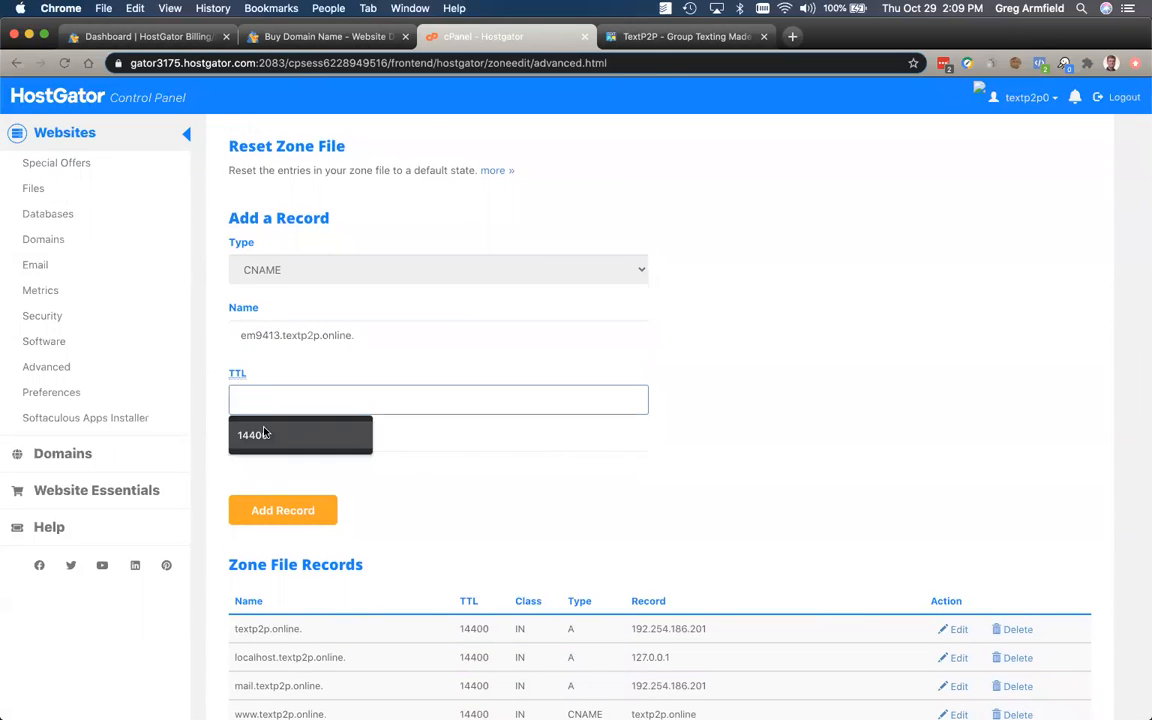
pyautogui.click(252, 435)
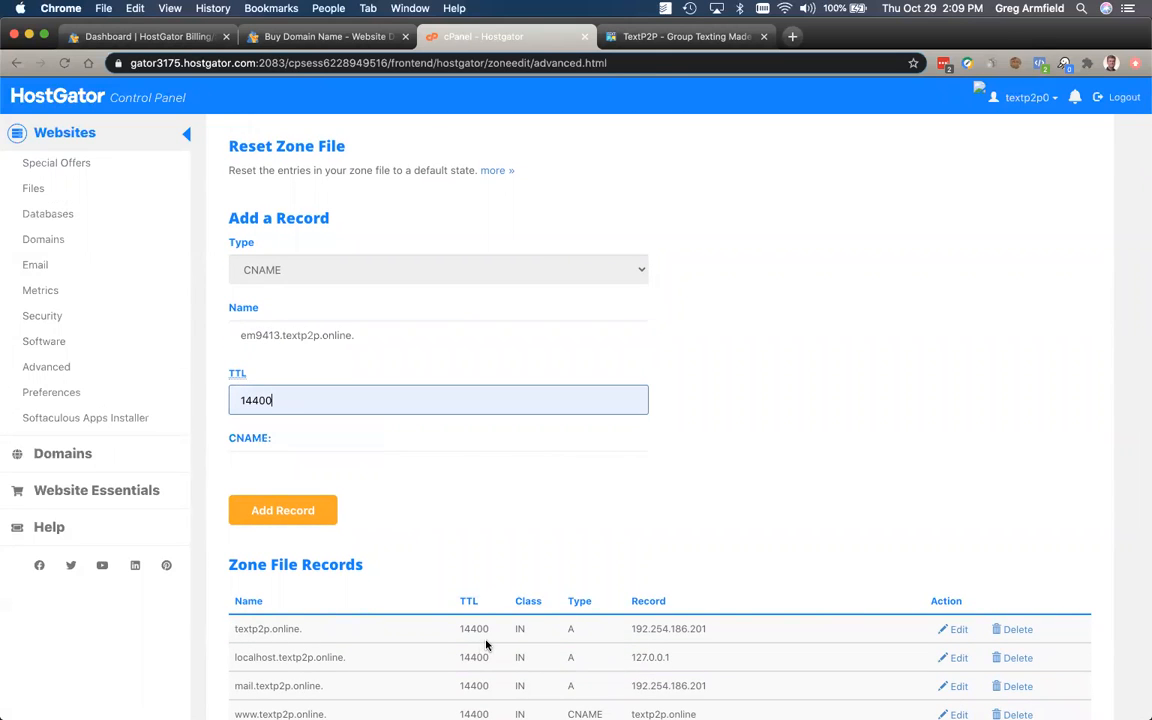
pyautogui.scroll(-5, 483, 646)
pyautogui.scroll(4, 488, 430)
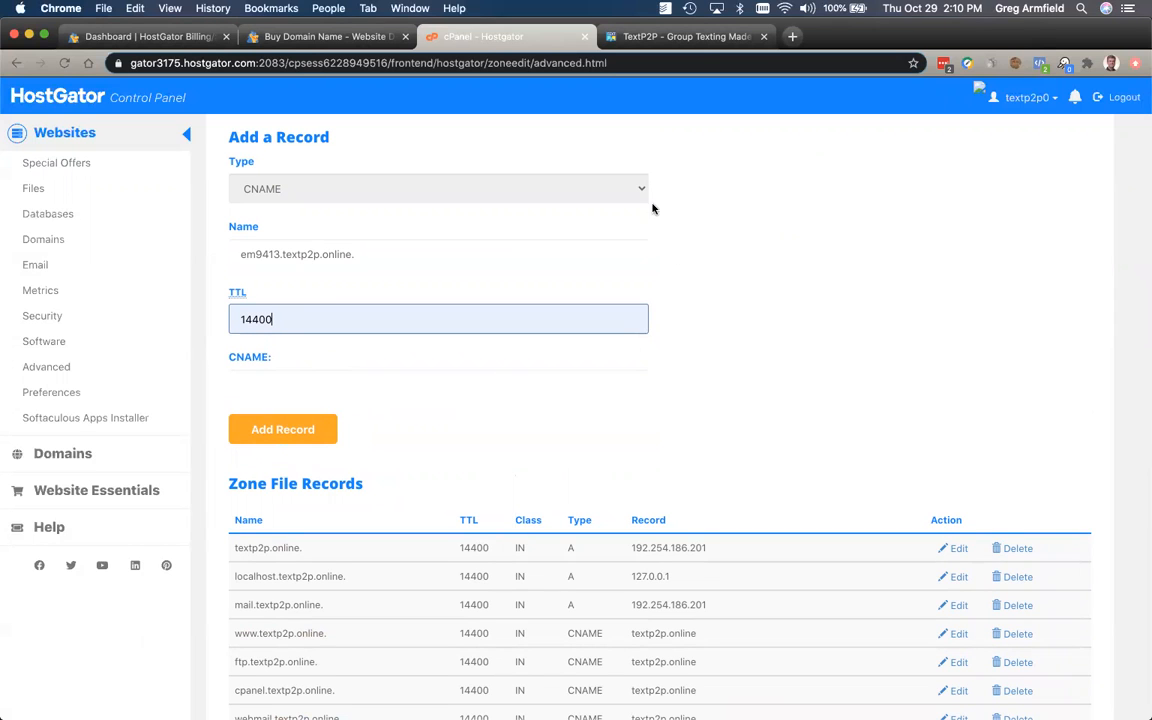
# Step: Copy u9643680.wl181.sendgrid.net from TextP2P and paste it as the CNAME target
pyautogui.click(636, 36)
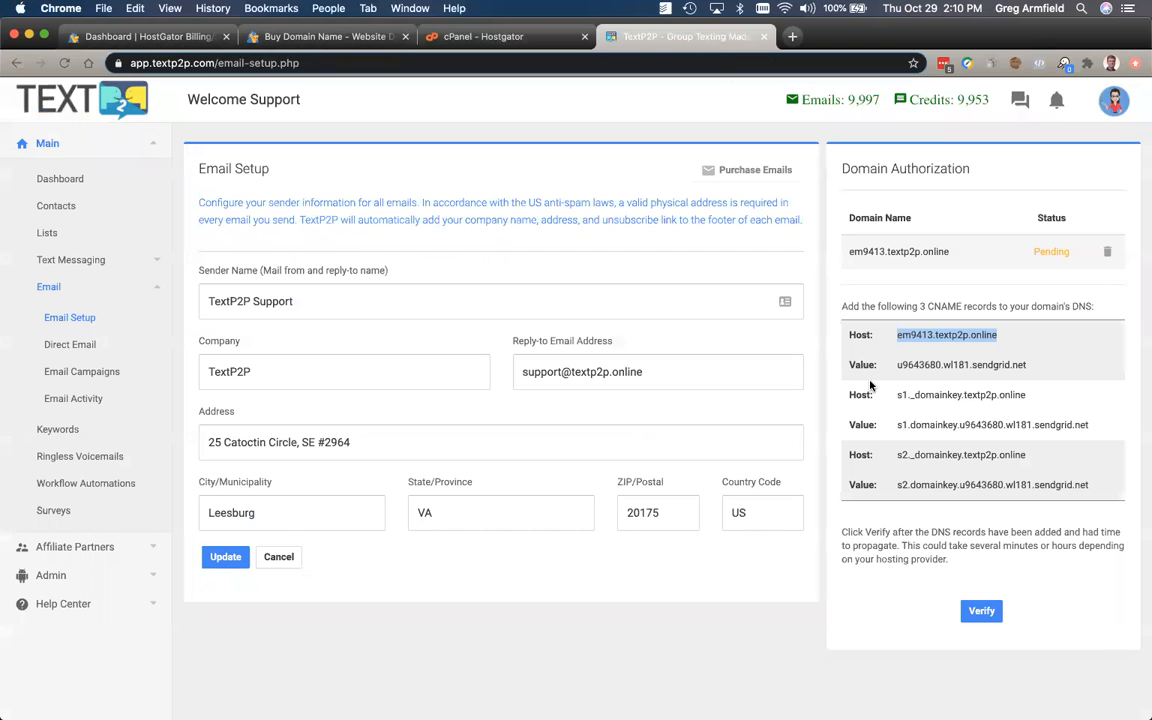
pyautogui.moveTo(895, 365); pyautogui.dragTo(1036, 363)
pyautogui.press('super+c')
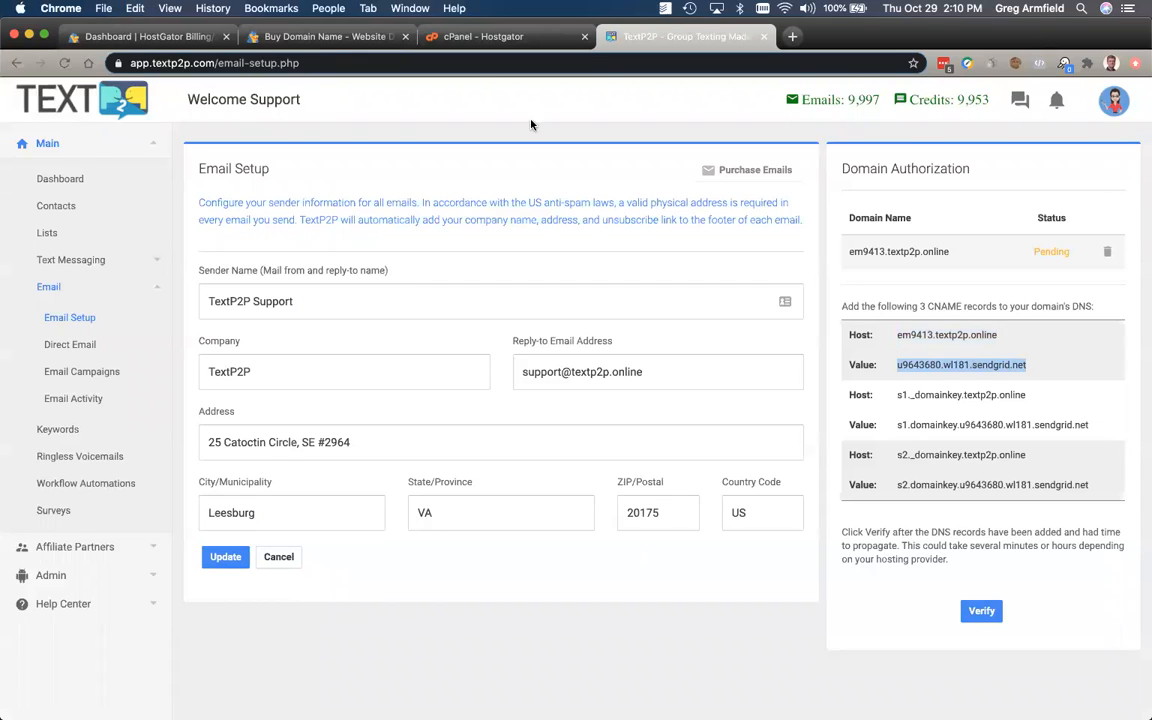
pyautogui.click(480, 36)
pyautogui.click(260, 381)
pyautogui.press('super+v')
# Step: Add the em9413 record and check it in Zone File Records with TTL 14400
pyautogui.click(298, 429)
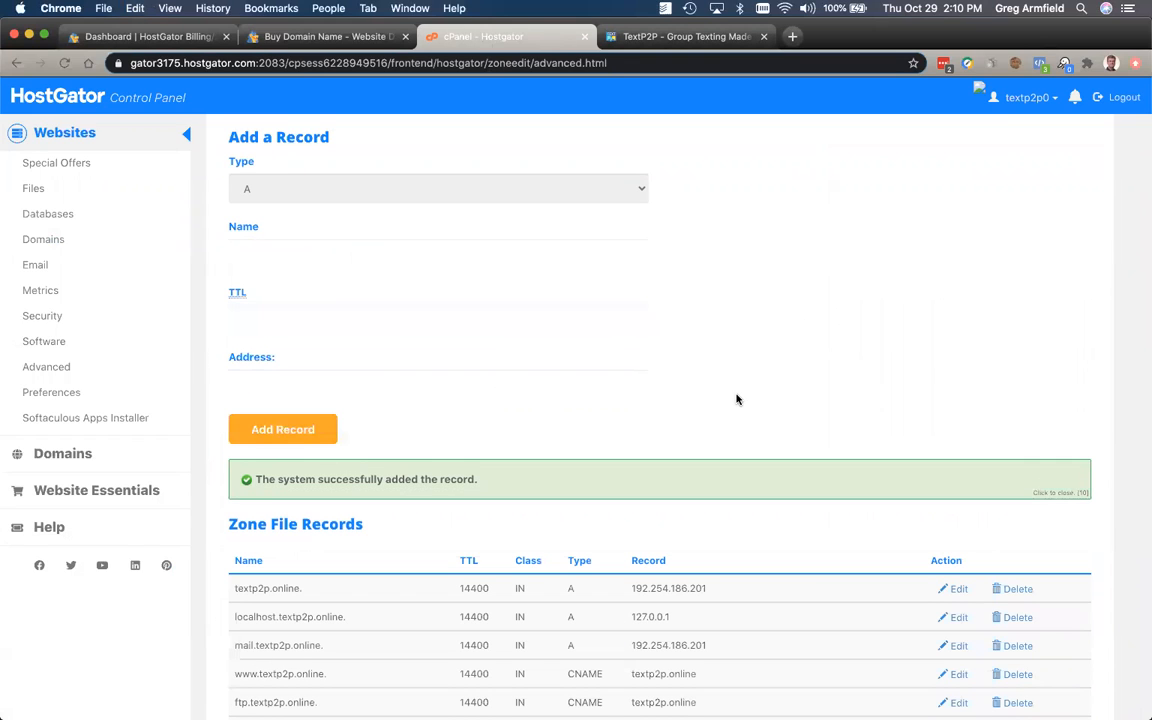
pyautogui.scroll(-5, 736, 399)
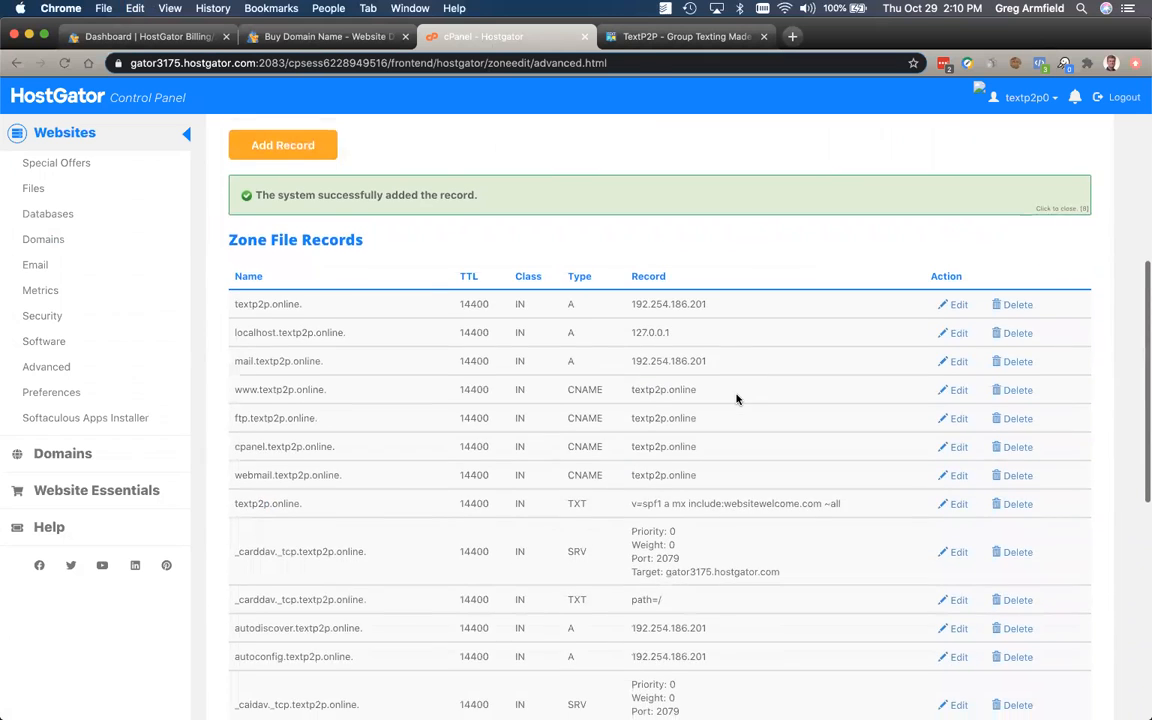
pyautogui.scroll(-1, 736, 399)
pyautogui.scroll(-4, 736, 399)
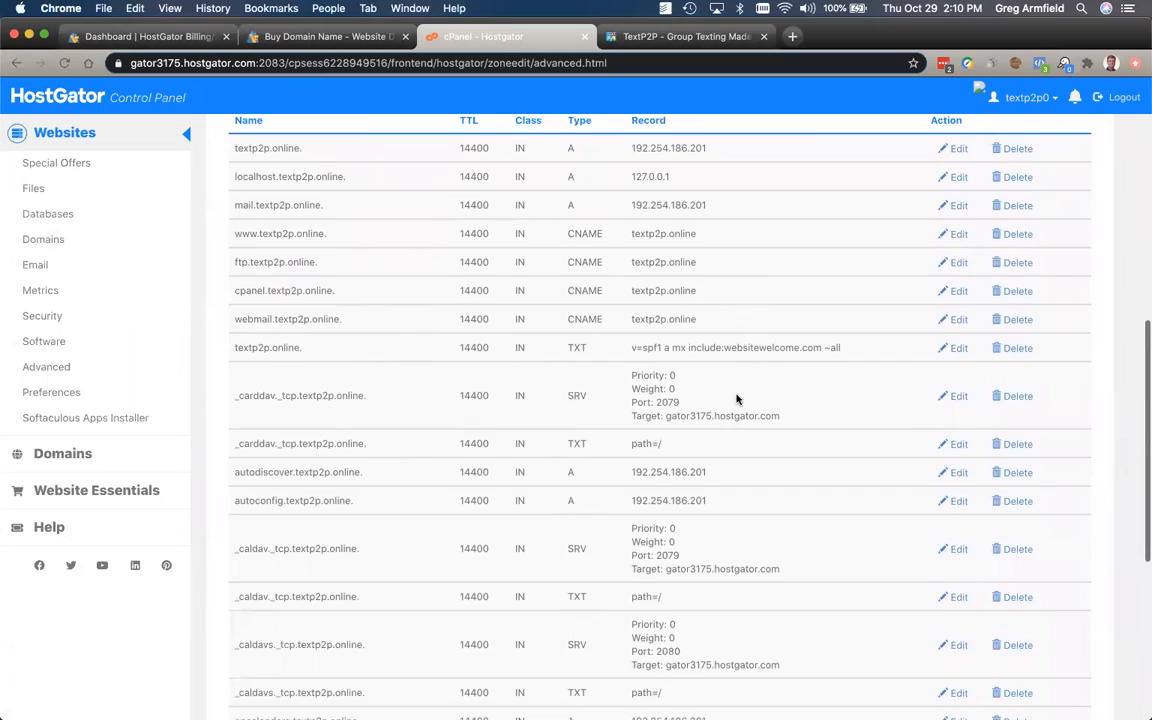
pyautogui.scroll(-4, 736, 399)
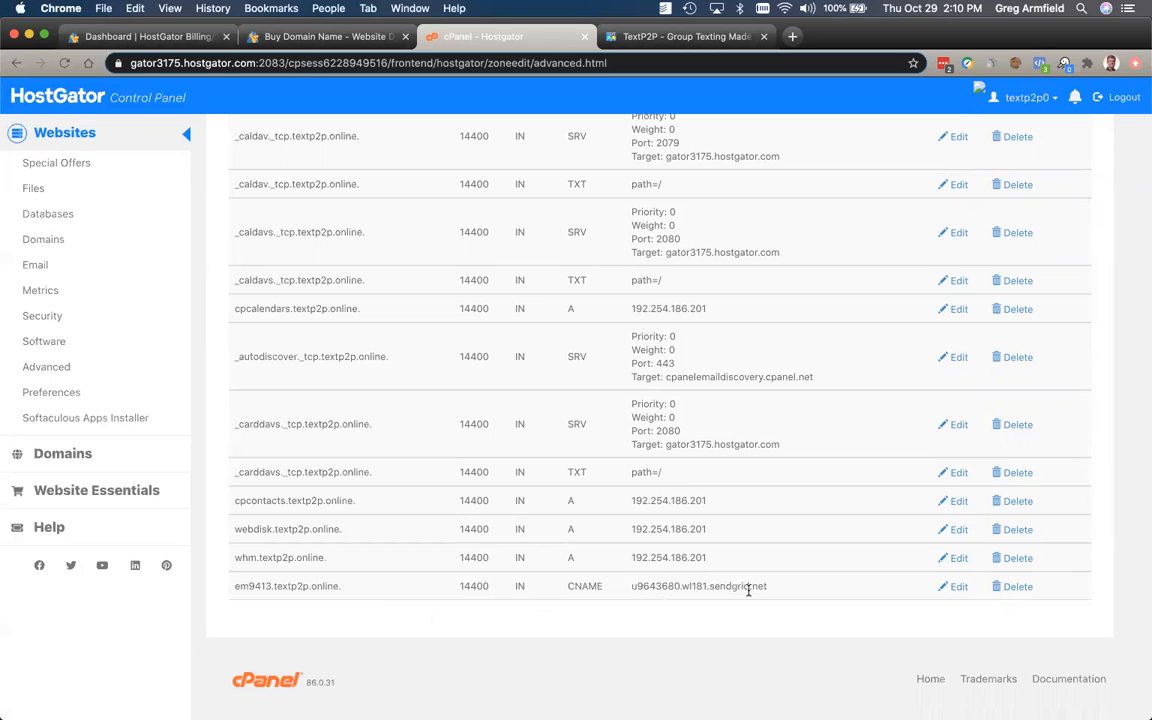
pyautogui.scroll(15, 748, 590)
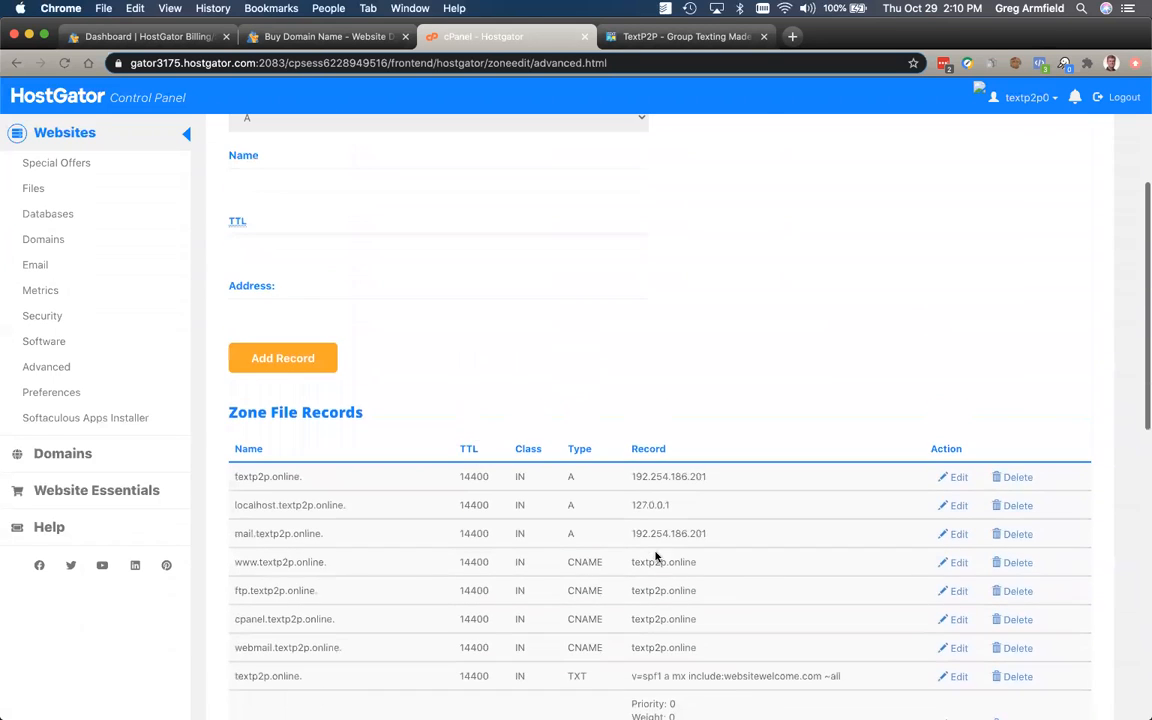
# Step: Start a new CNAME record named s1._domainkey, copied from the TextP2P DNS instructions
pyautogui.scroll(3, 503, 388)
pyautogui.click(393, 238)
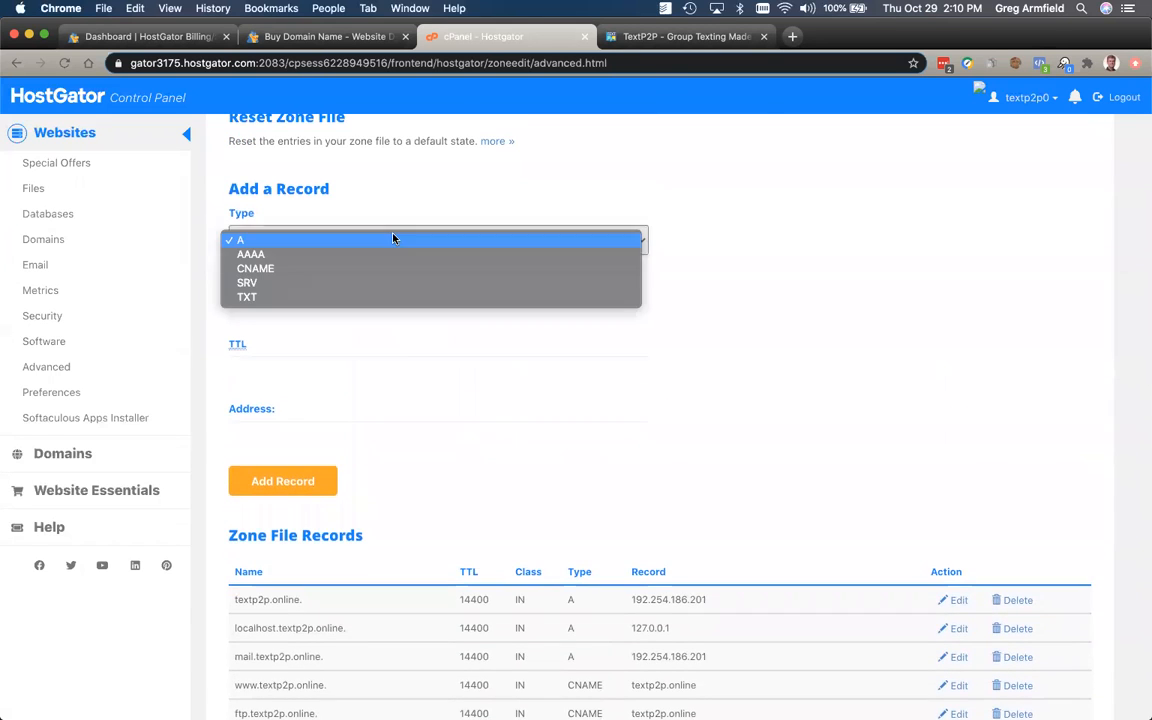
pyautogui.click(357, 270)
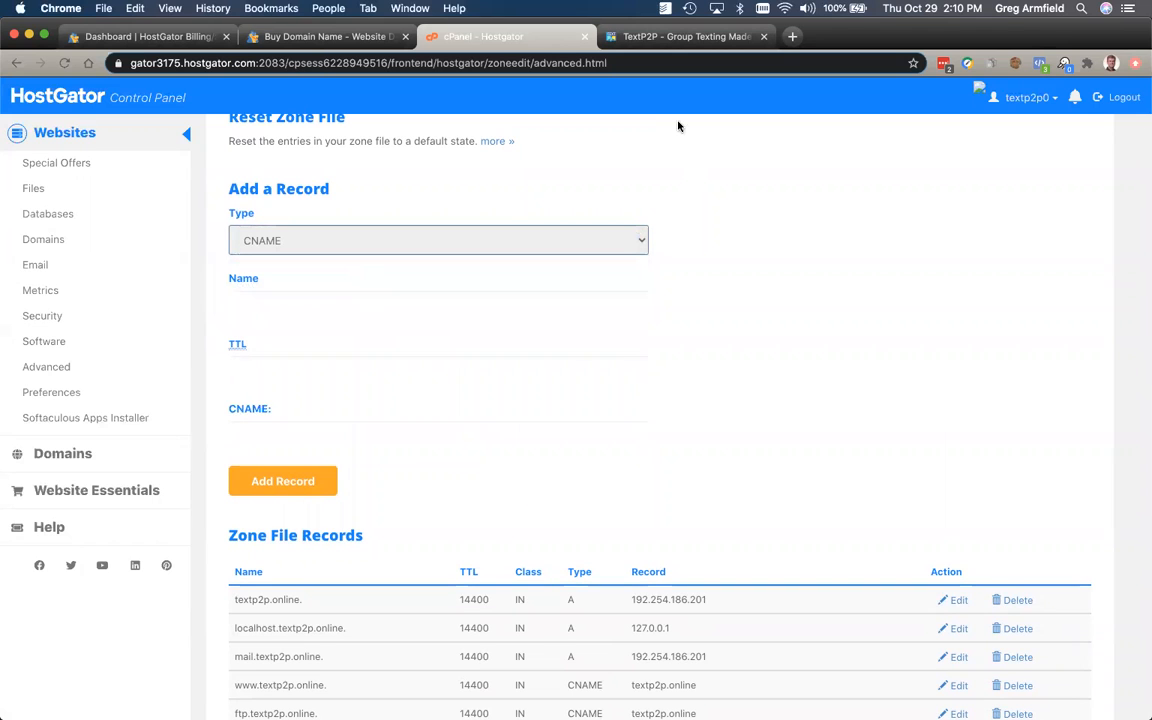
pyautogui.click(680, 36)
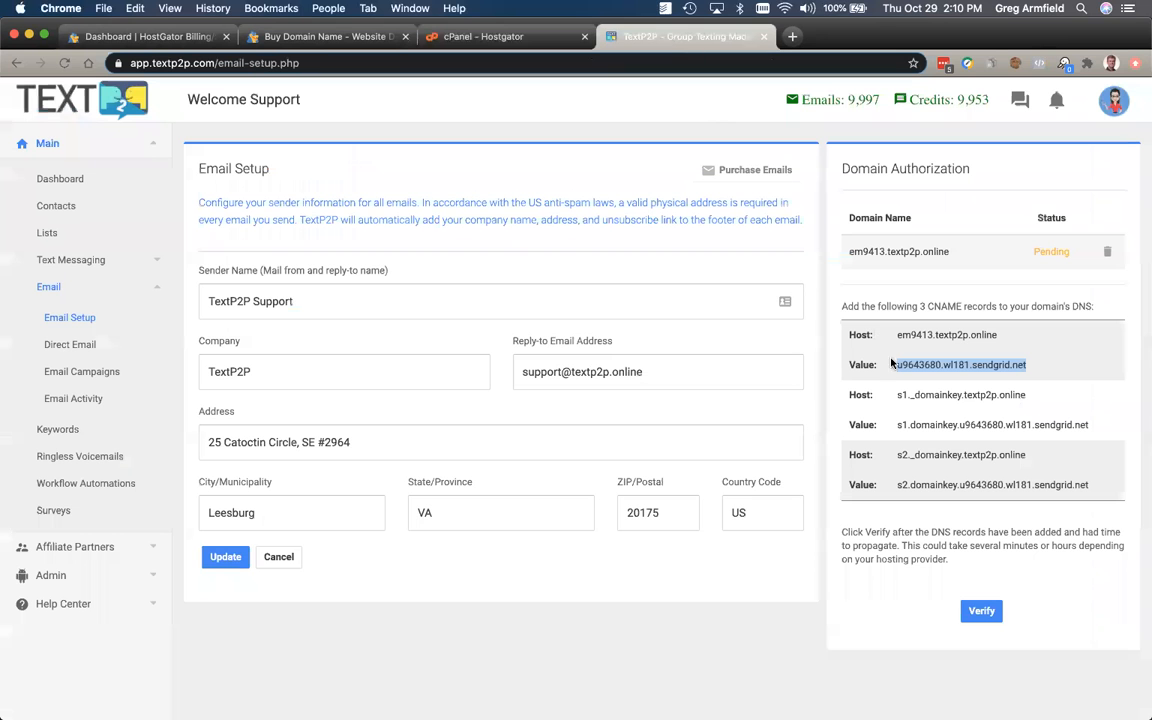
pyautogui.moveTo(895, 399); pyautogui.dragTo(954, 397)
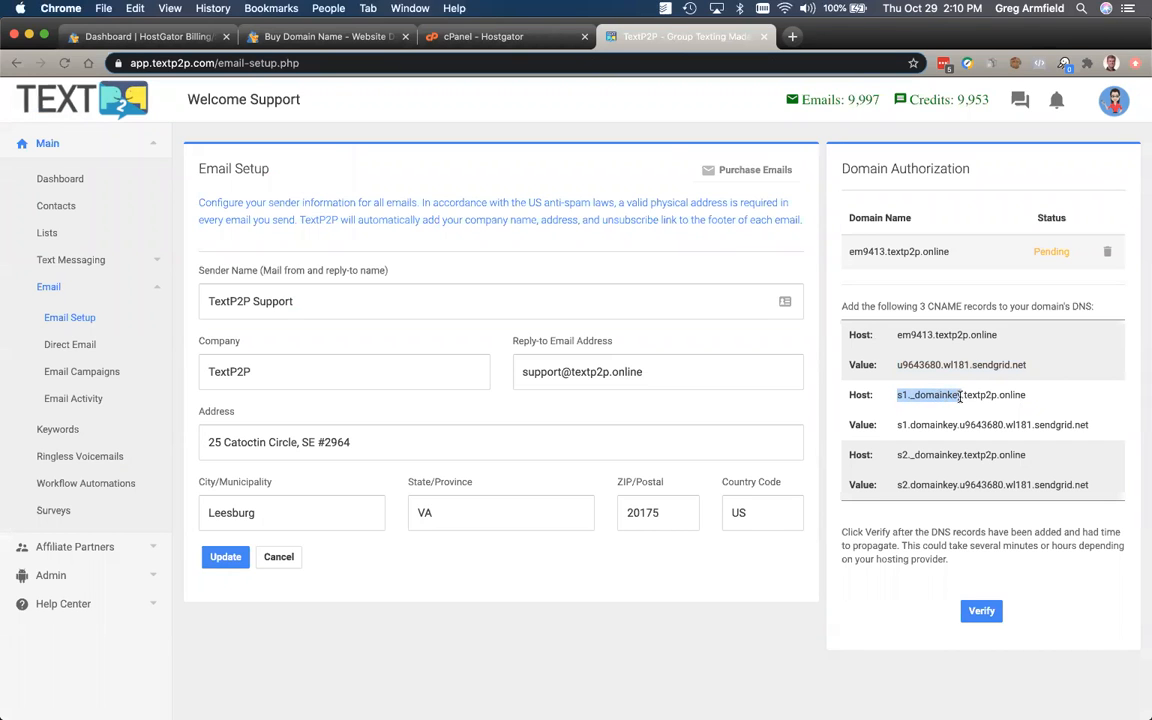
pyautogui.click(473, 36)
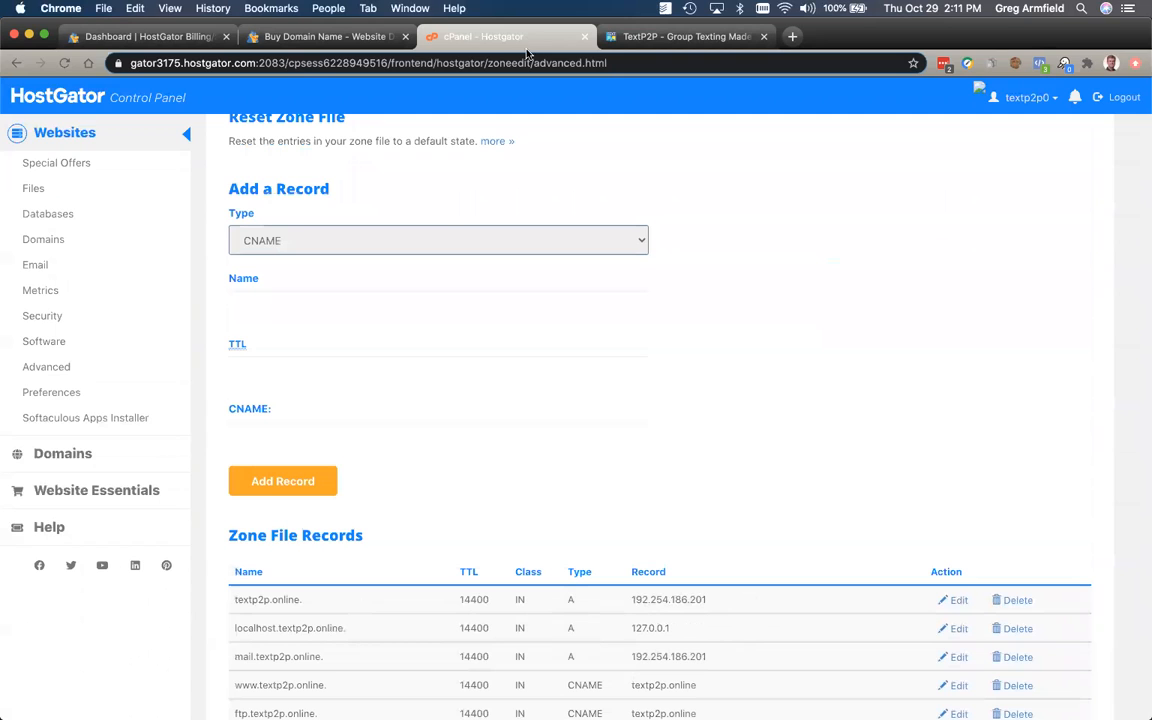
pyautogui.click(256, 313)
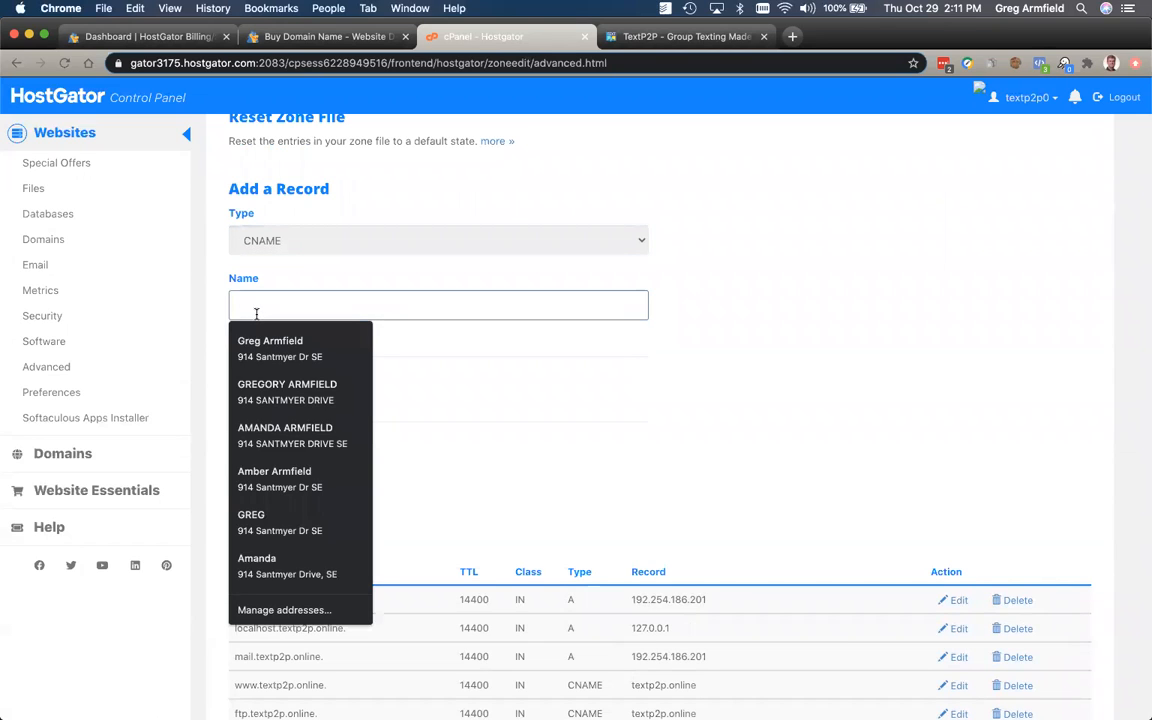
pyautogui.write('s1._domainkey')
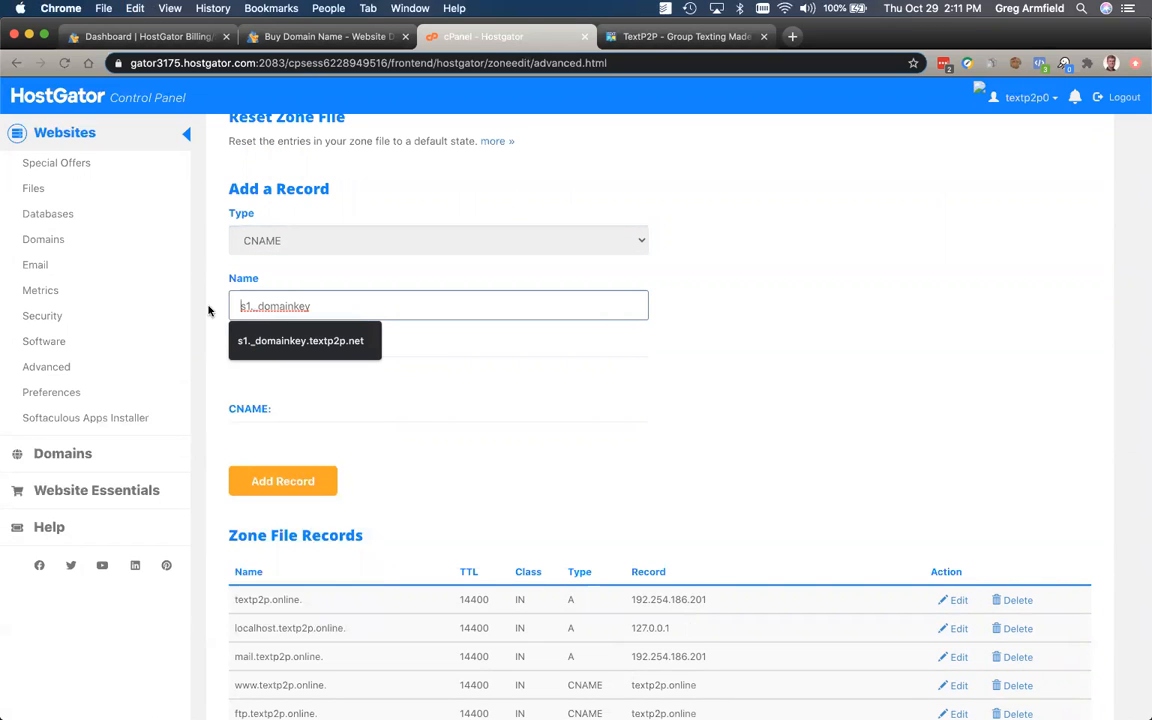
pyautogui.click(510, 390)
pyautogui.moveTo(411, 306); pyautogui.dragTo(315, 304)
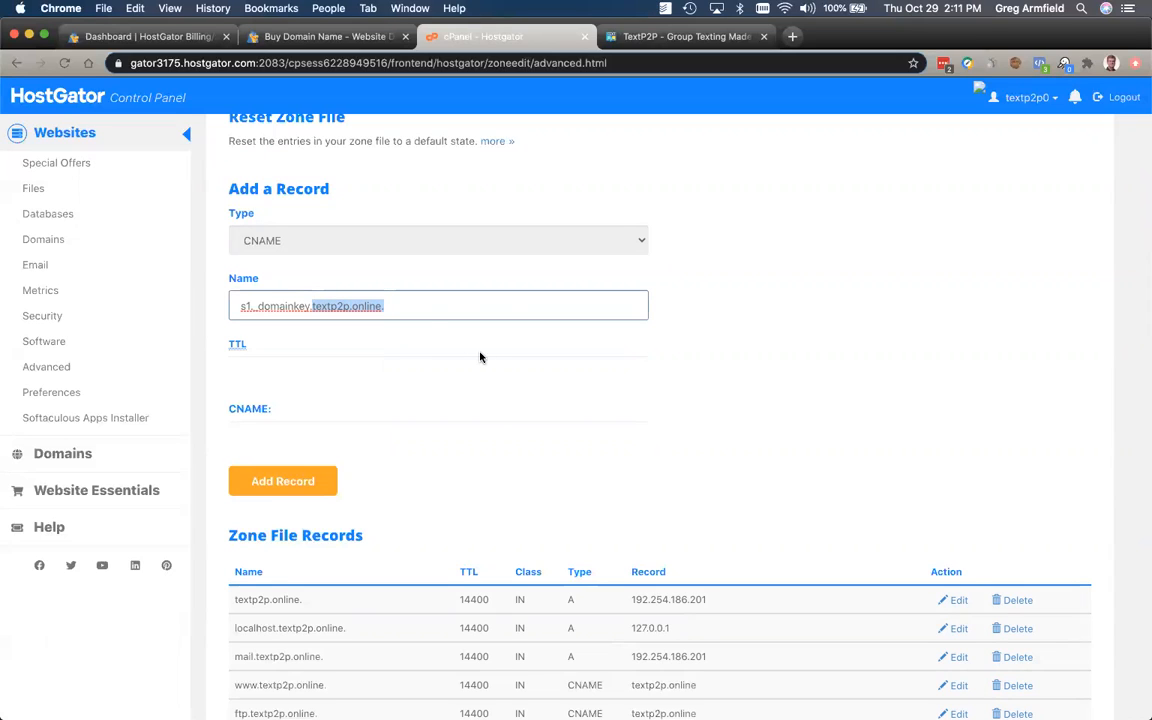
pyautogui.click(435, 325)
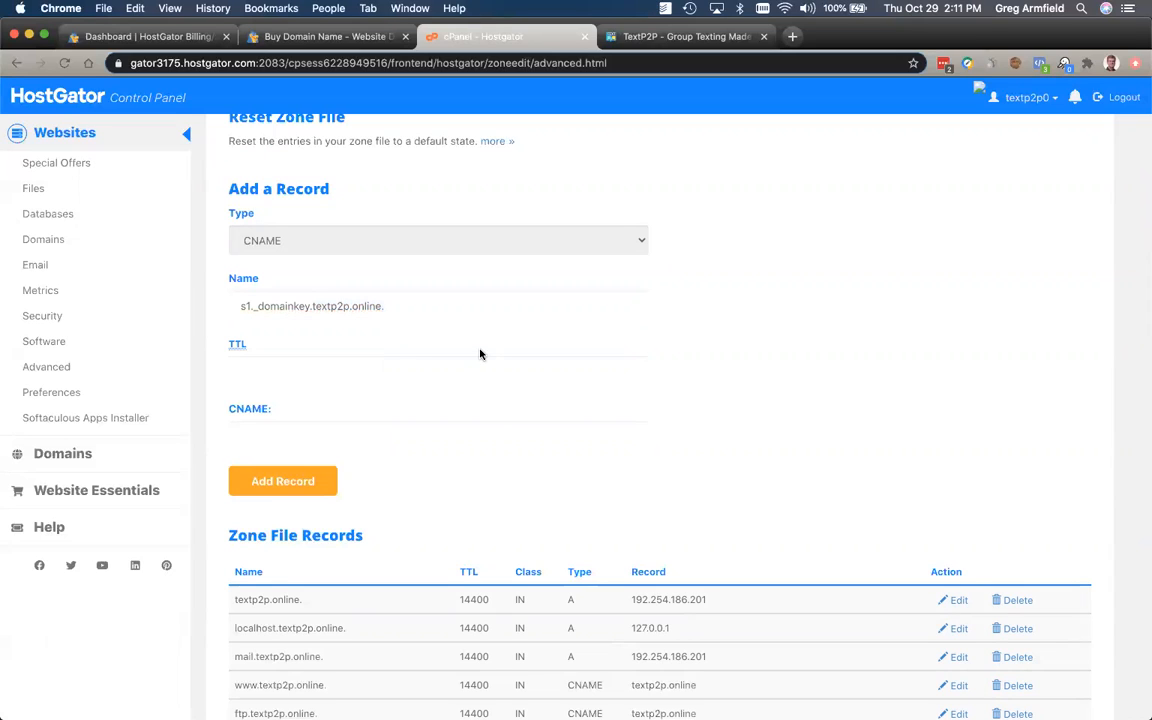
pyautogui.click(412, 305)
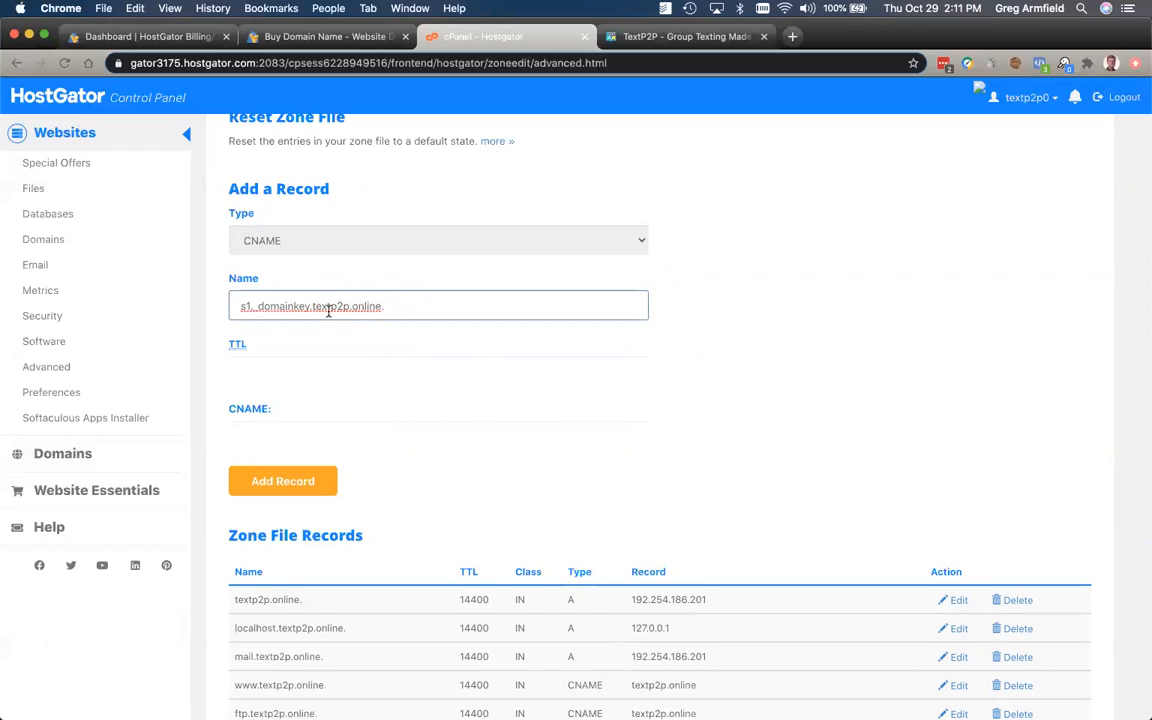
# Step: Set TTL 14400, target s1.domainkey.u9643680.wl181.sendgrid.net, and add the record
pyautogui.click(296, 370)
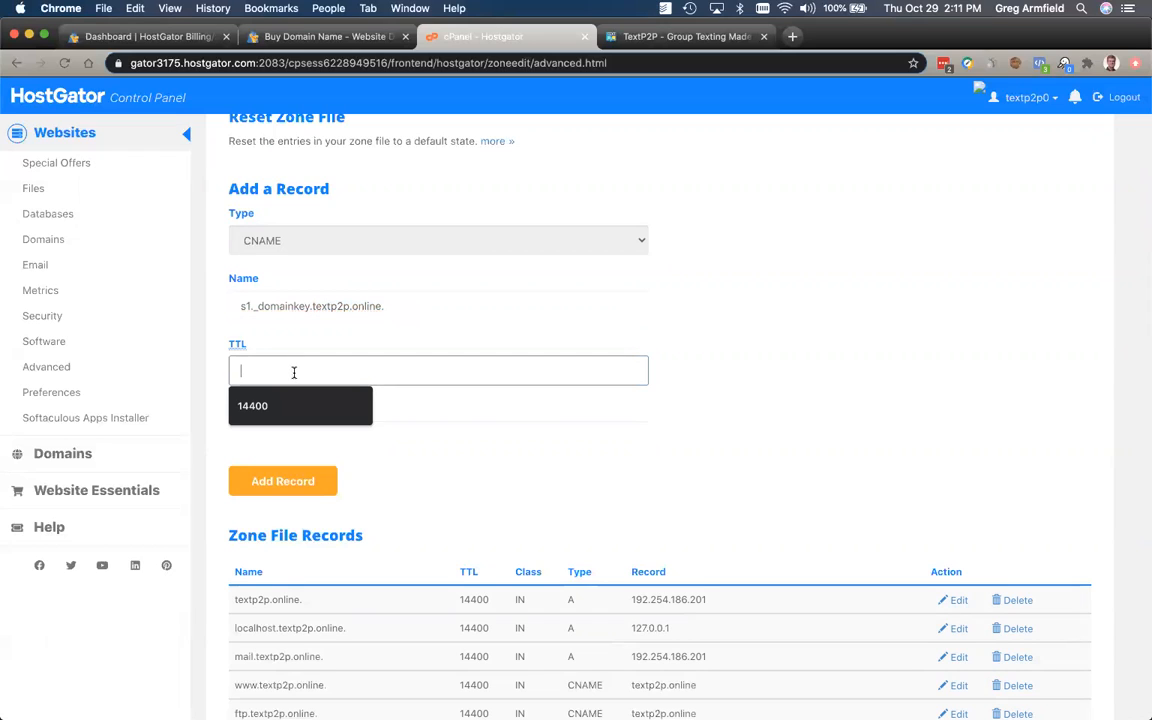
pyautogui.click(263, 401)
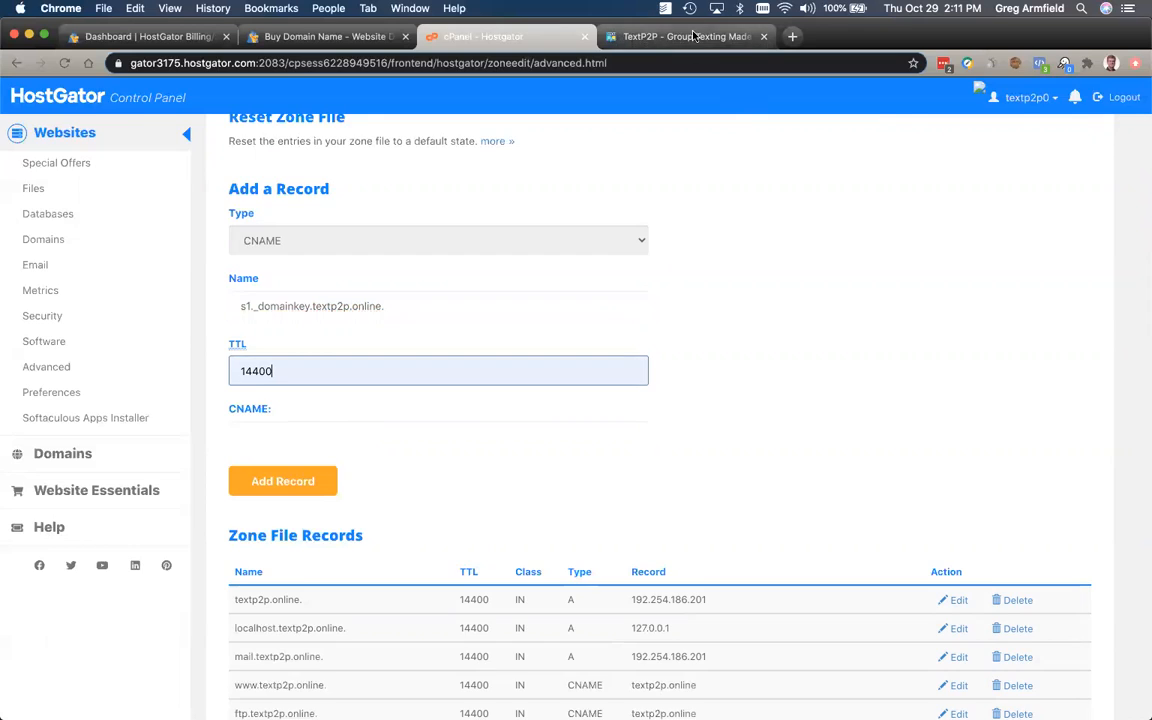
pyautogui.click(627, 36)
pyautogui.moveTo(1090, 424); pyautogui.dragTo(898, 424)
pyautogui.press('cmd+c')
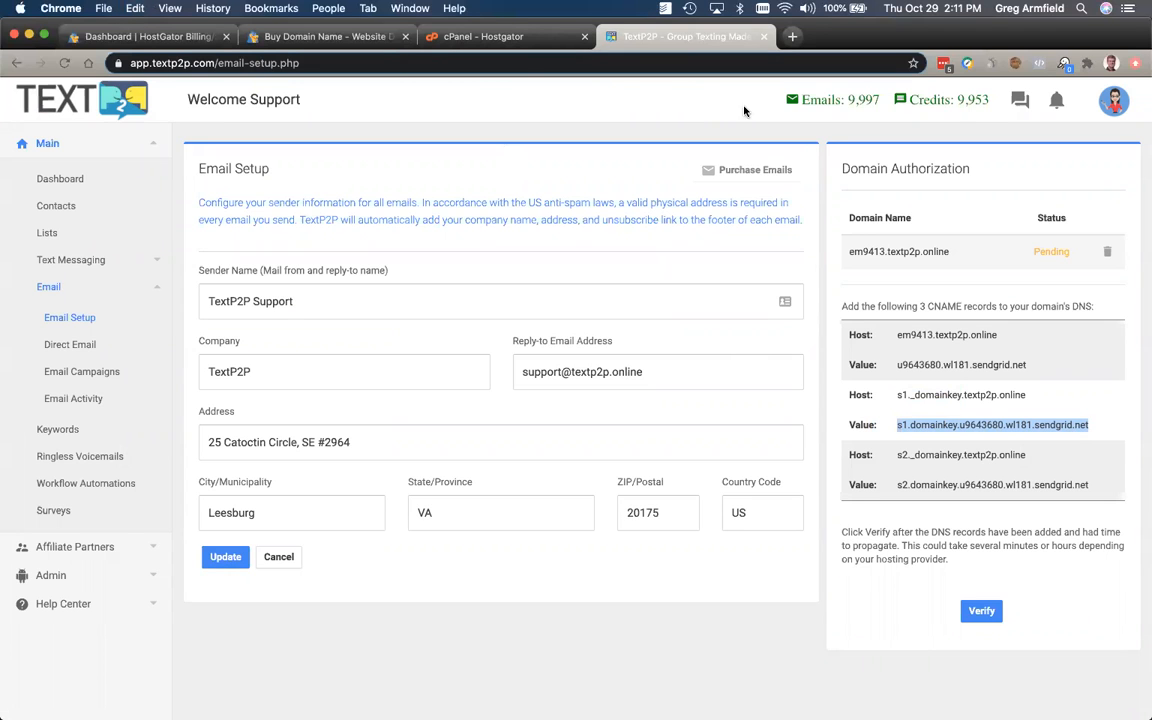
pyautogui.click(477, 40)
pyautogui.click(268, 437)
pyautogui.press('cmd+v')
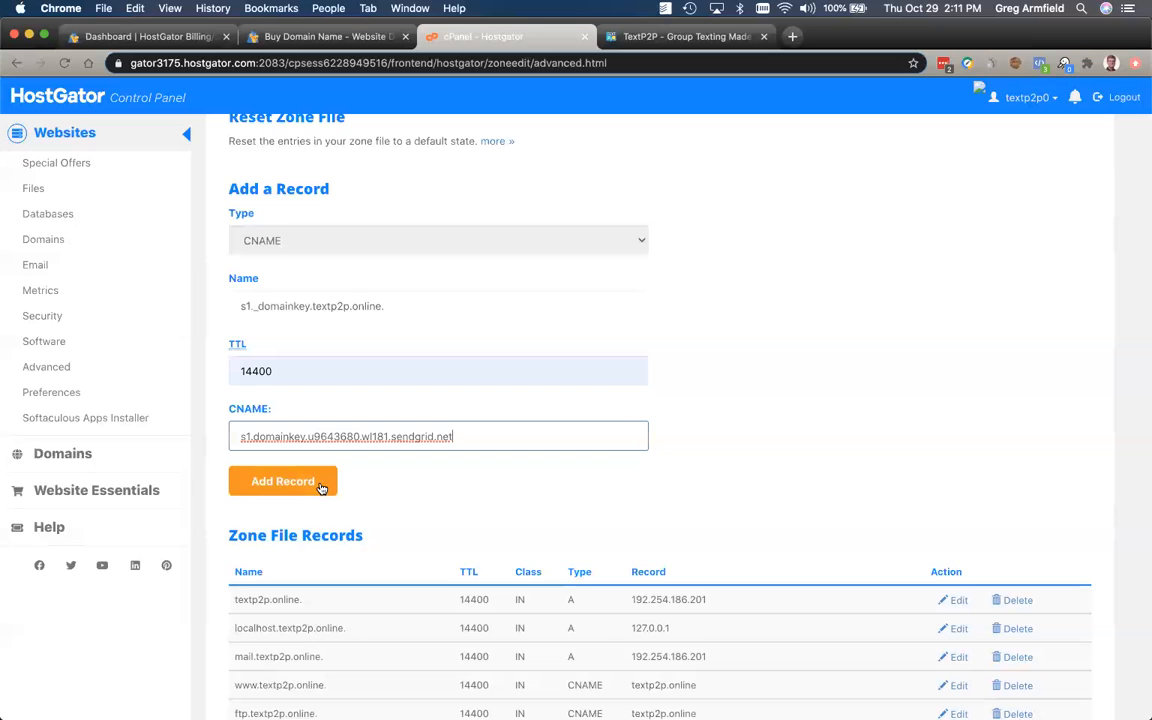
pyautogui.click(283, 481)
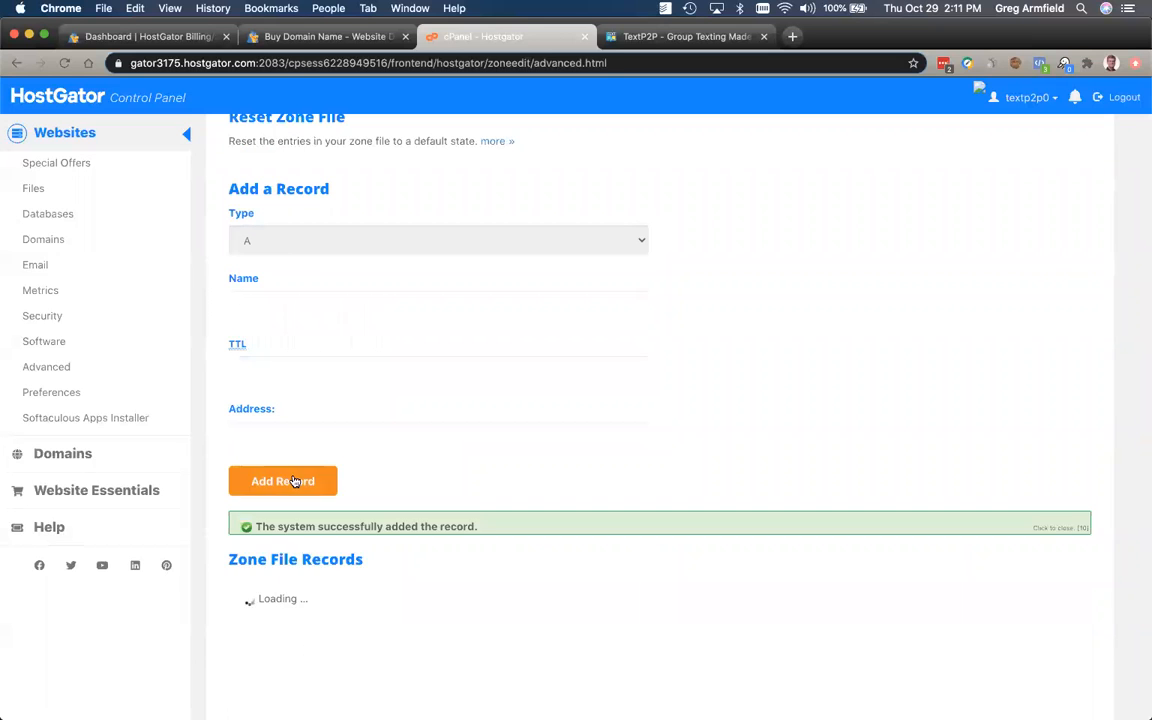
pyautogui.scroll(-15, 625, 420)
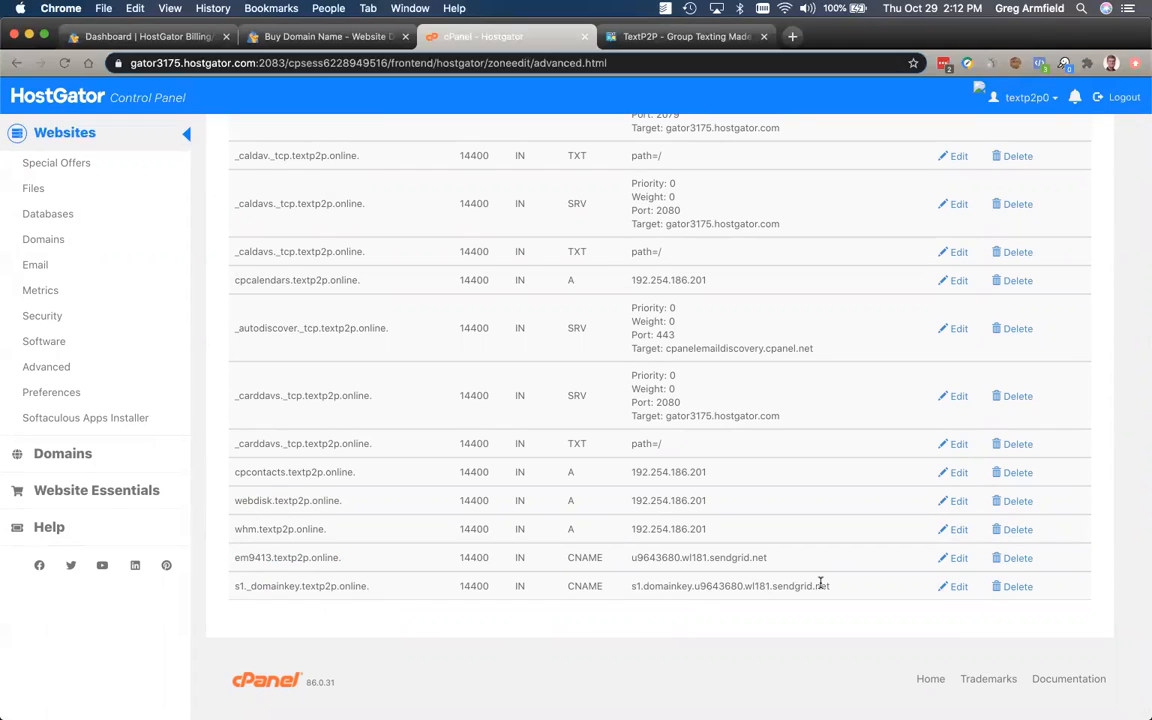
pyautogui.scroll(20, 706, 582)
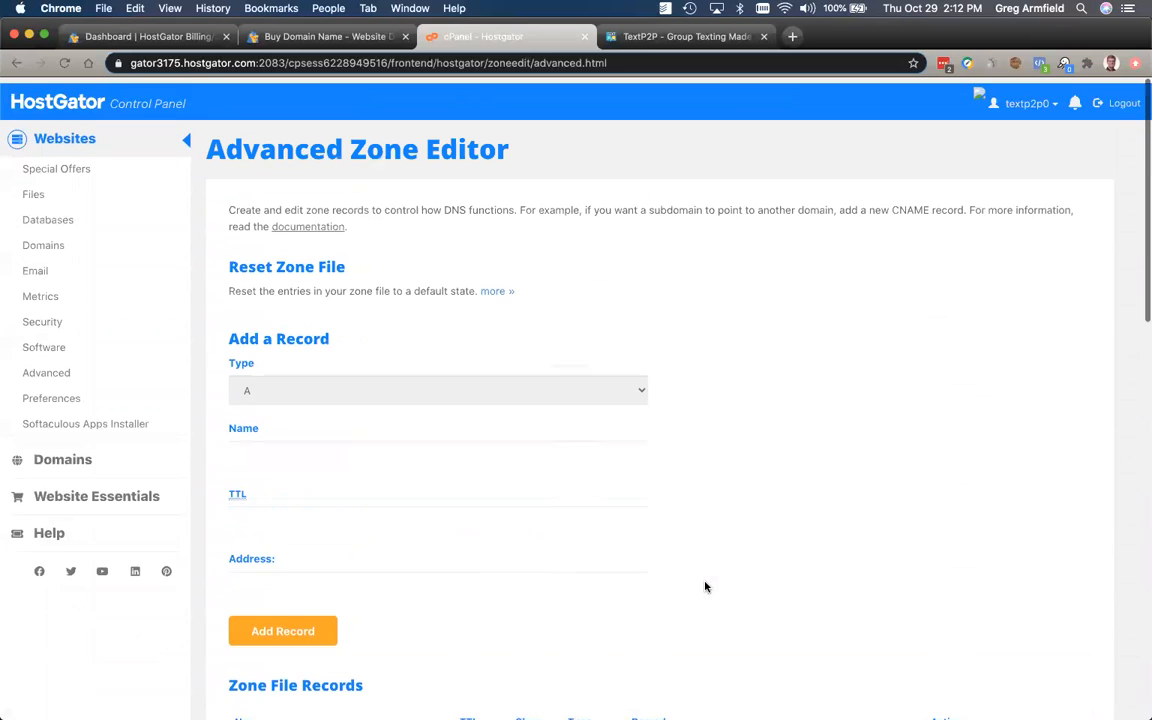
# Step: Start a CNAME record named s2._domainkey with TTL 14400
pyautogui.click(375, 399)
pyautogui.click(355, 411)
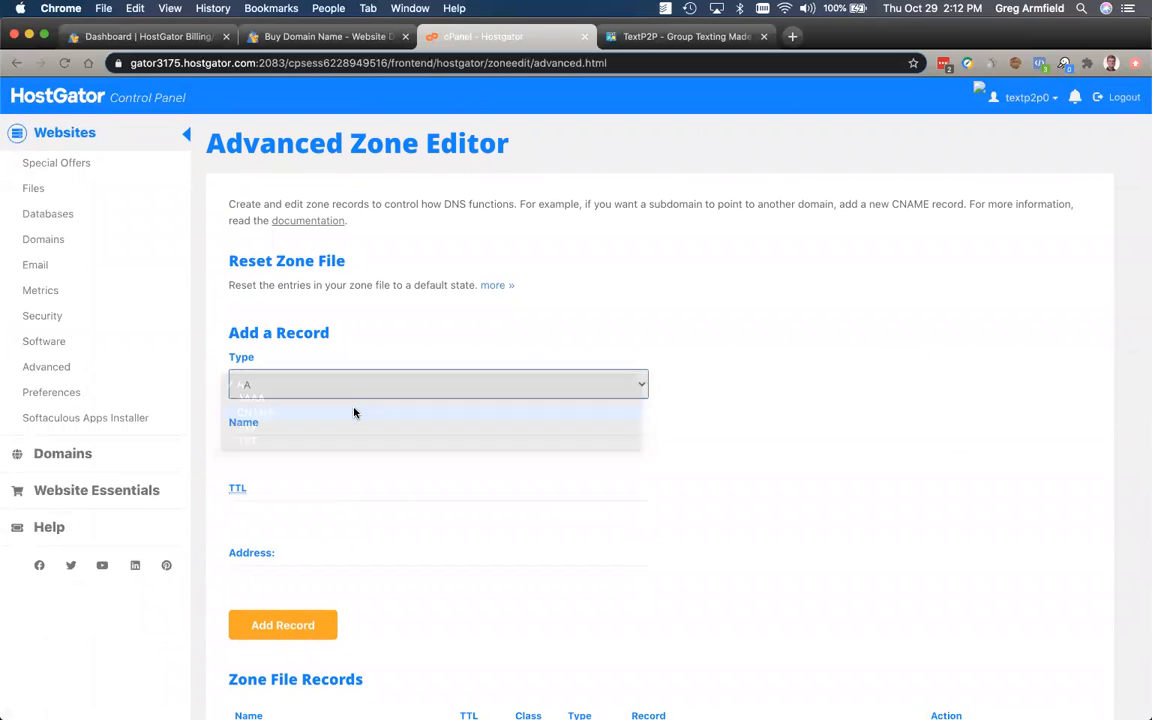
pyautogui.click(680, 36)
pyautogui.click(902, 472)
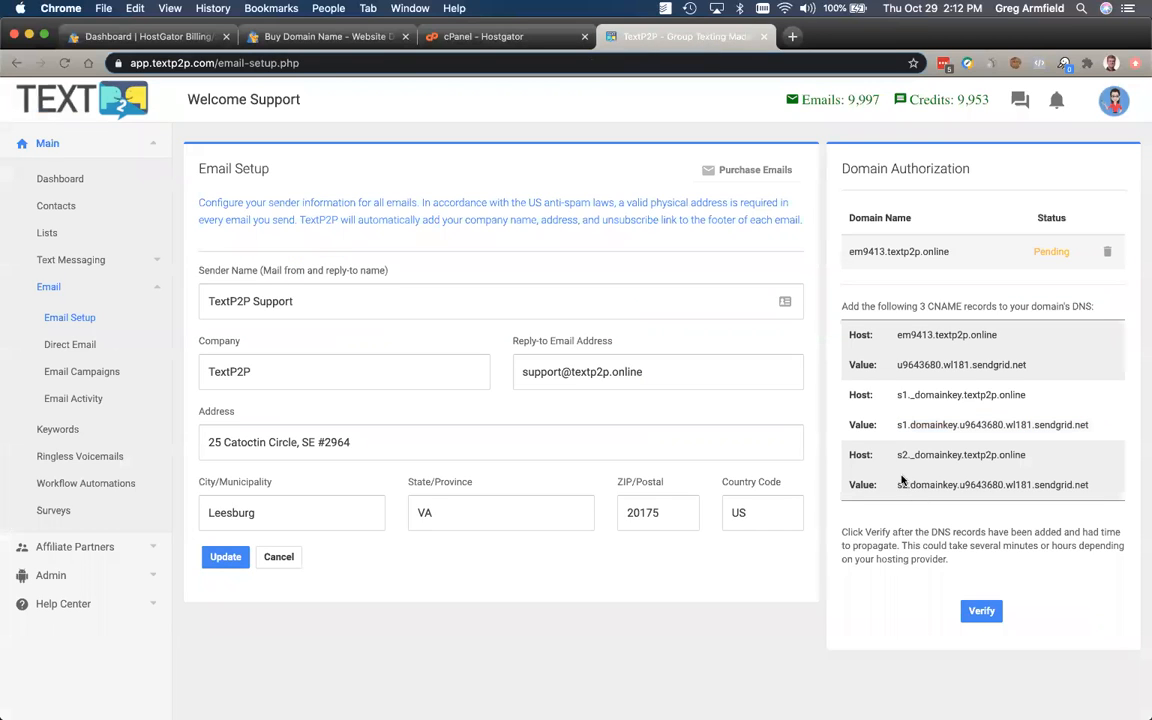
pyautogui.moveTo(897, 454); pyautogui.dragTo(952, 455)
pyautogui.click(468, 40)
pyautogui.click(255, 453)
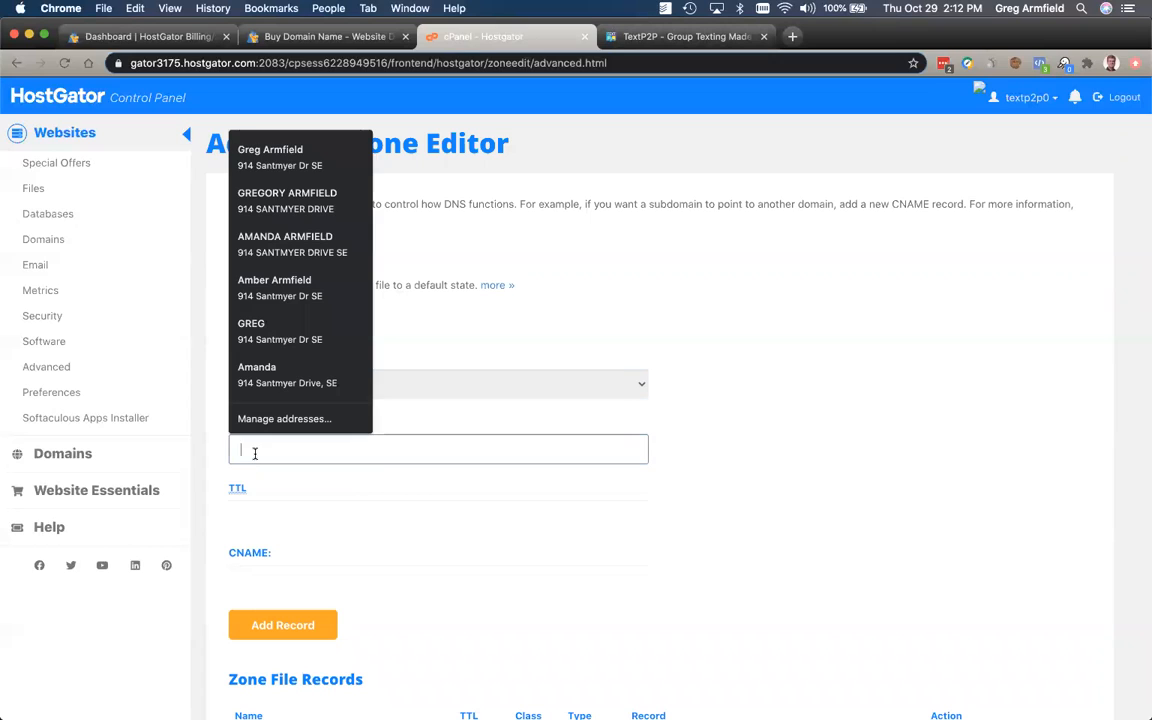
pyautogui.write('s2._domainkey')
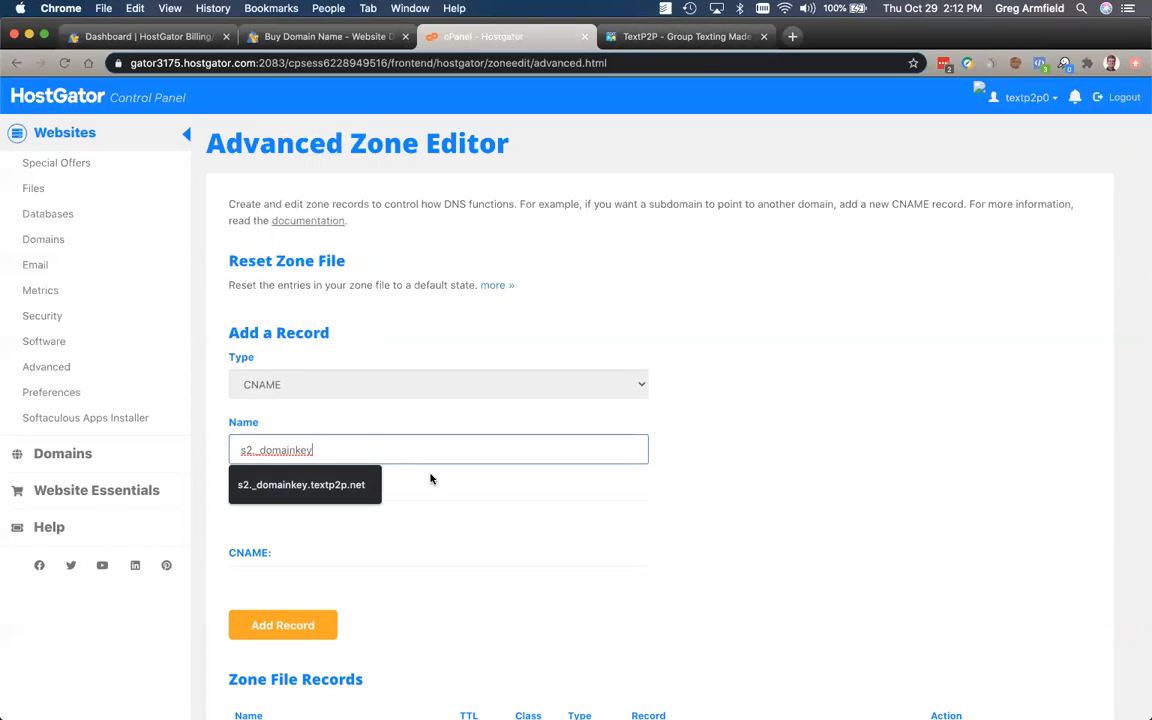
pyautogui.press('Tab')
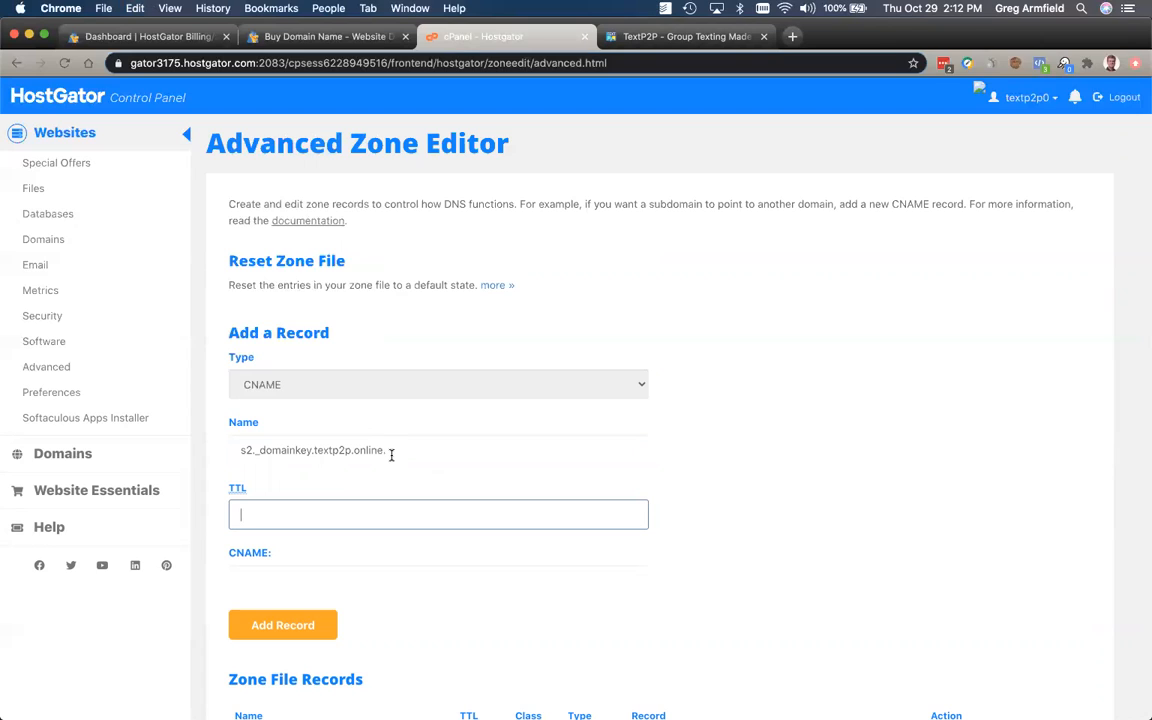
pyautogui.click(262, 519)
pyautogui.click(262, 537)
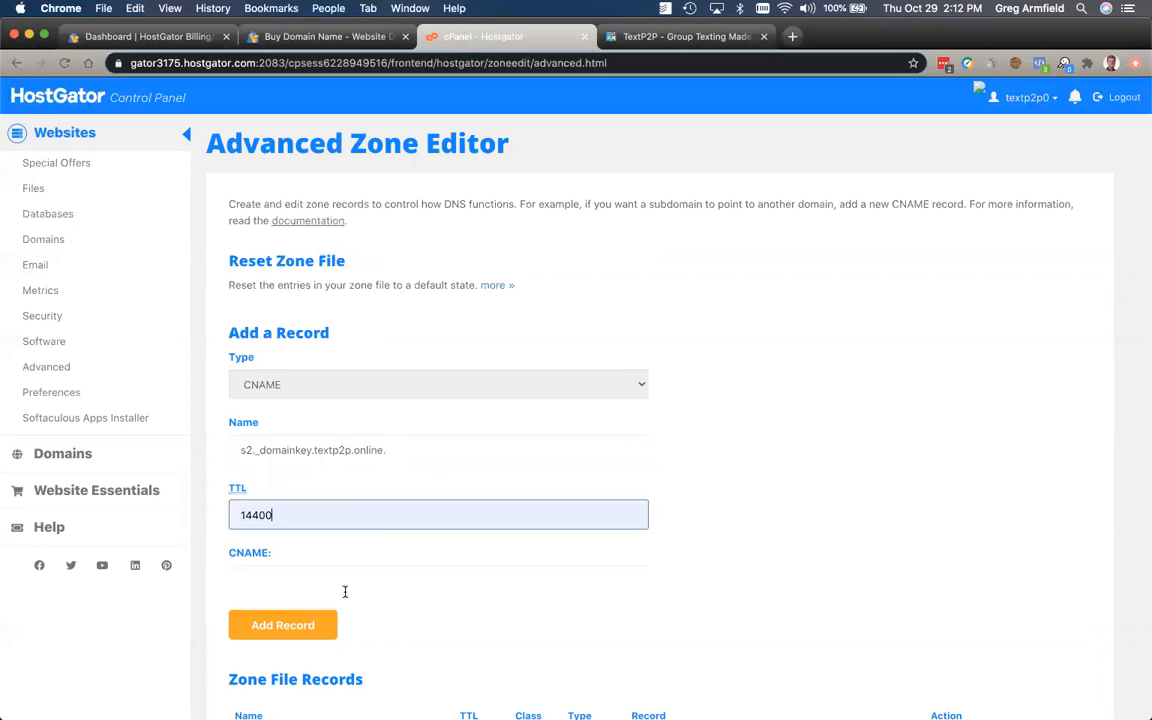
# Step: Point it to s2.domainkey.u9643680.wl181.sendgrid.net, copied from TextP2P, and add the record
pyautogui.click(655, 36)
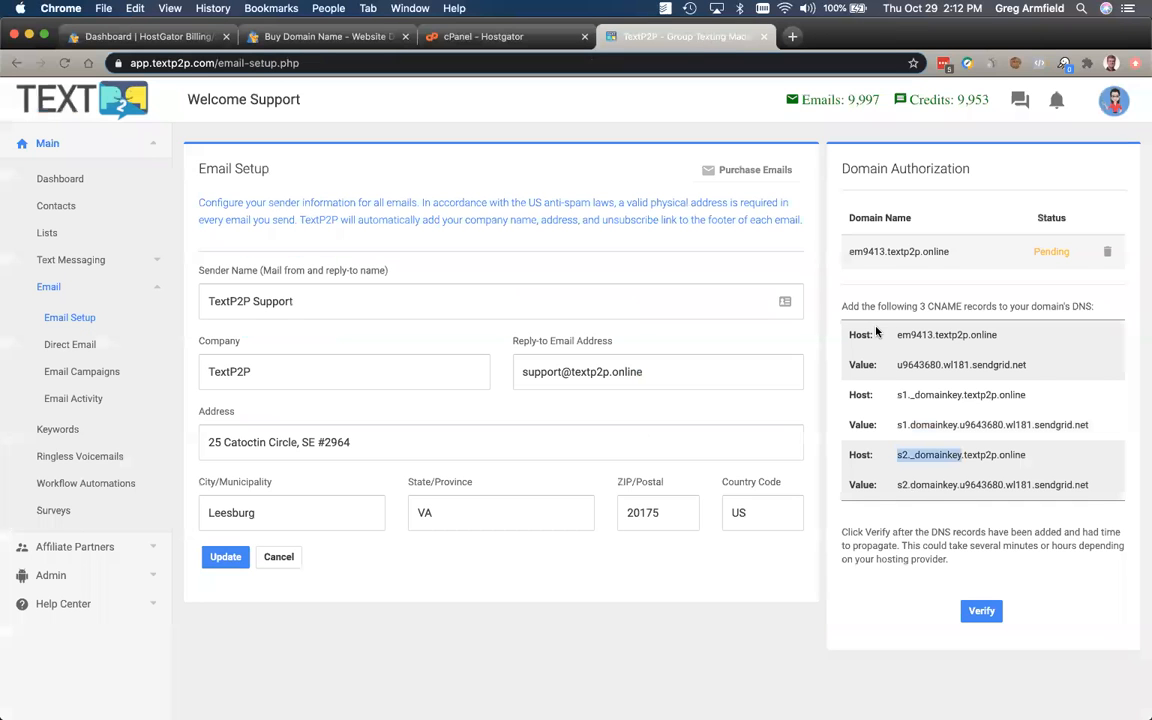
pyautogui.moveTo(895, 487); pyautogui.dragTo(1089, 486)
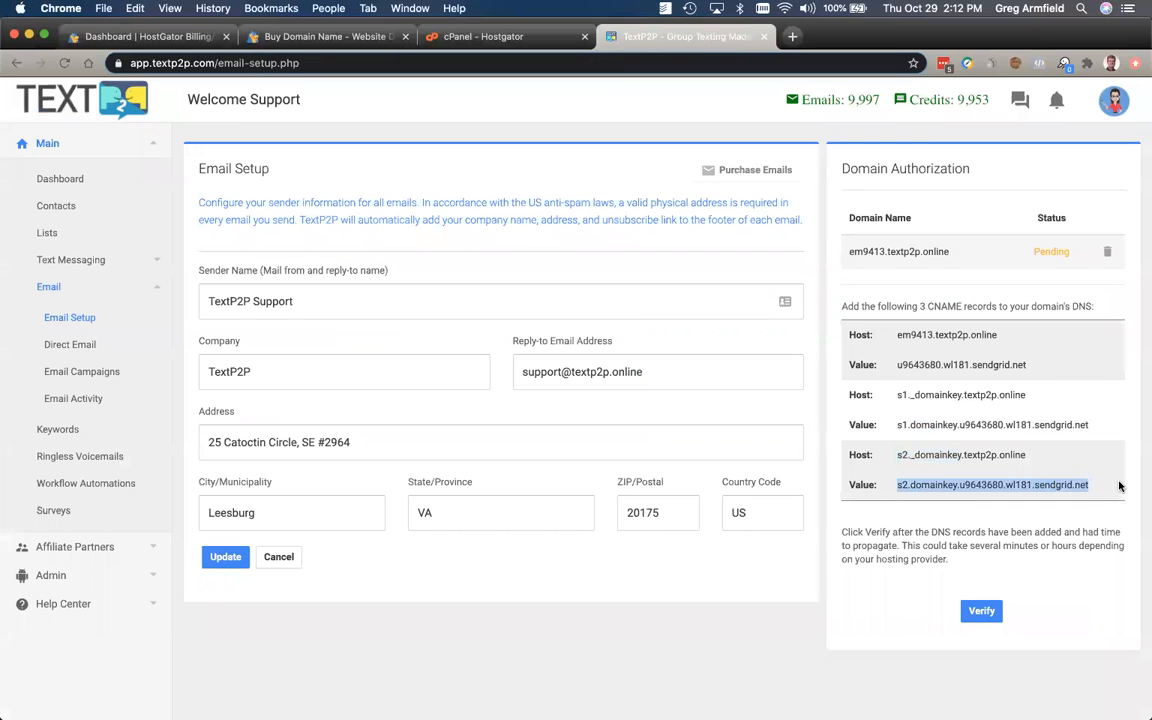
pyautogui.press('super+c')
pyautogui.click(533, 39)
pyautogui.scroll(-2, 424, 476)
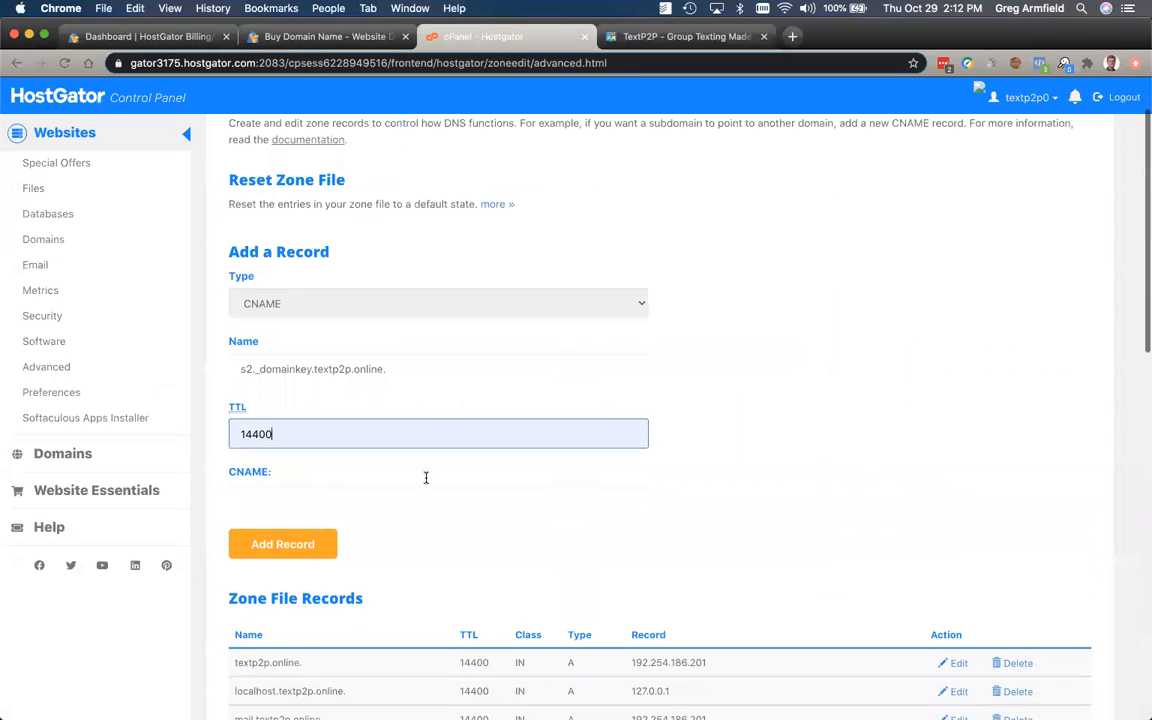
pyautogui.click(288, 477)
pyautogui.press('super+v')
pyautogui.click(300, 527)
pyautogui.scroll(-10, 773, 501)
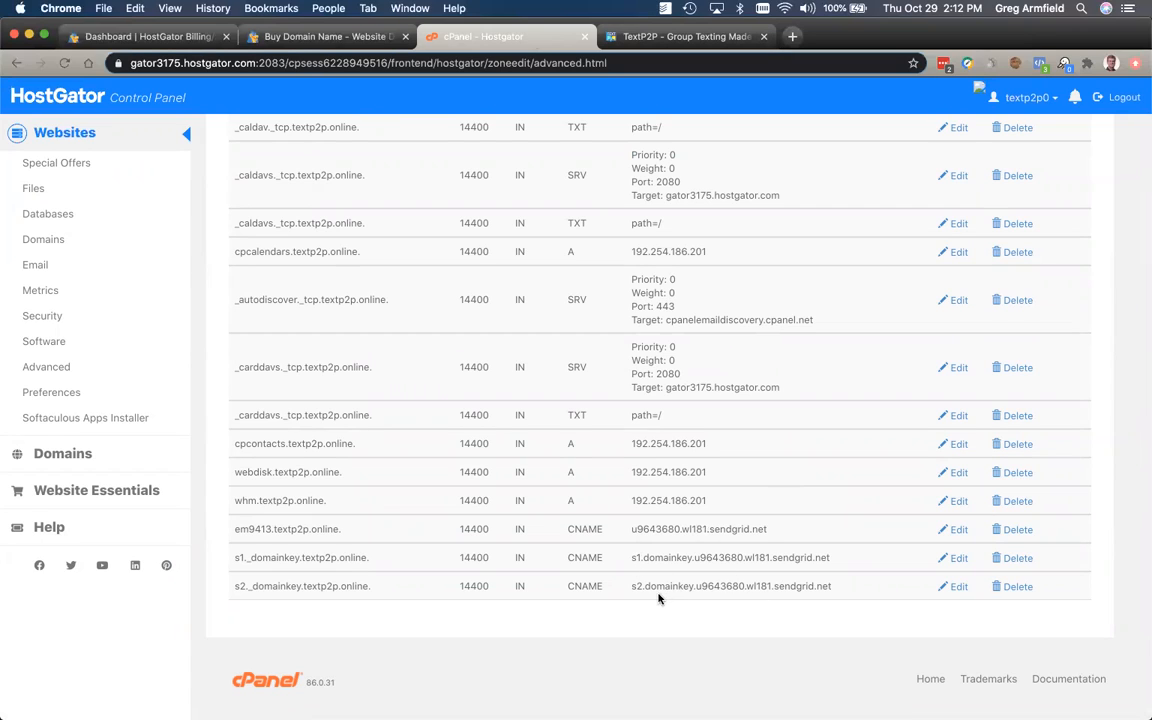
pyautogui.scroll(2, 631, 509)
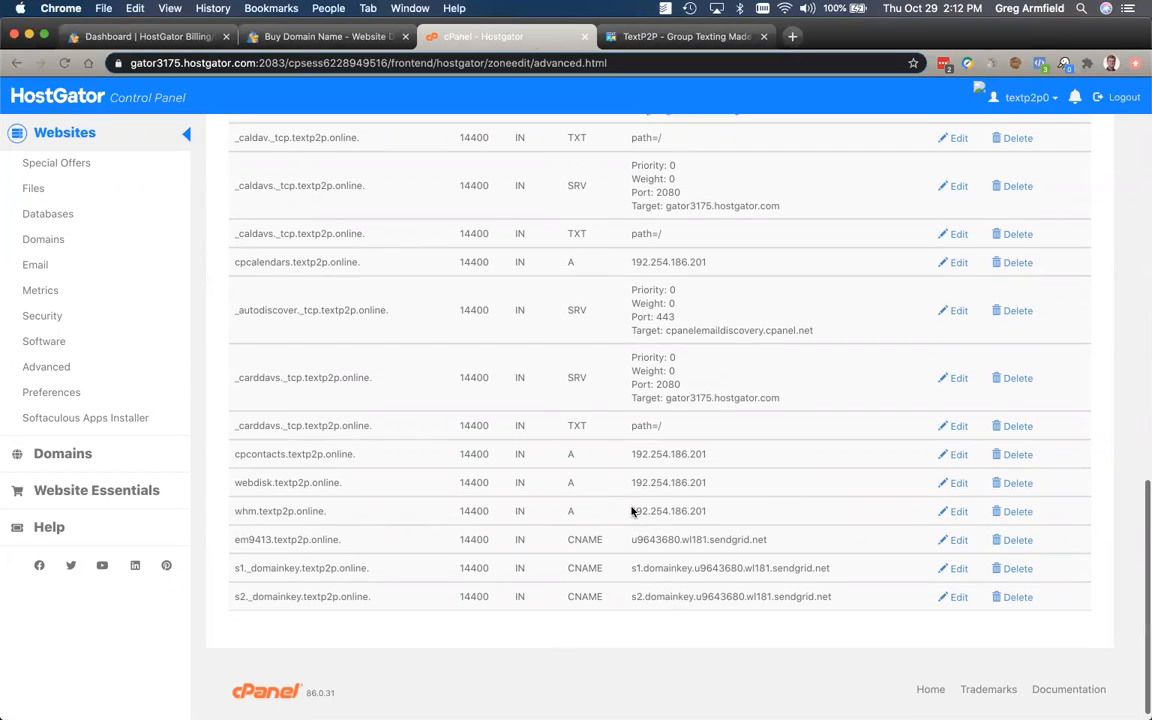
pyautogui.scroll(15, 631, 509)
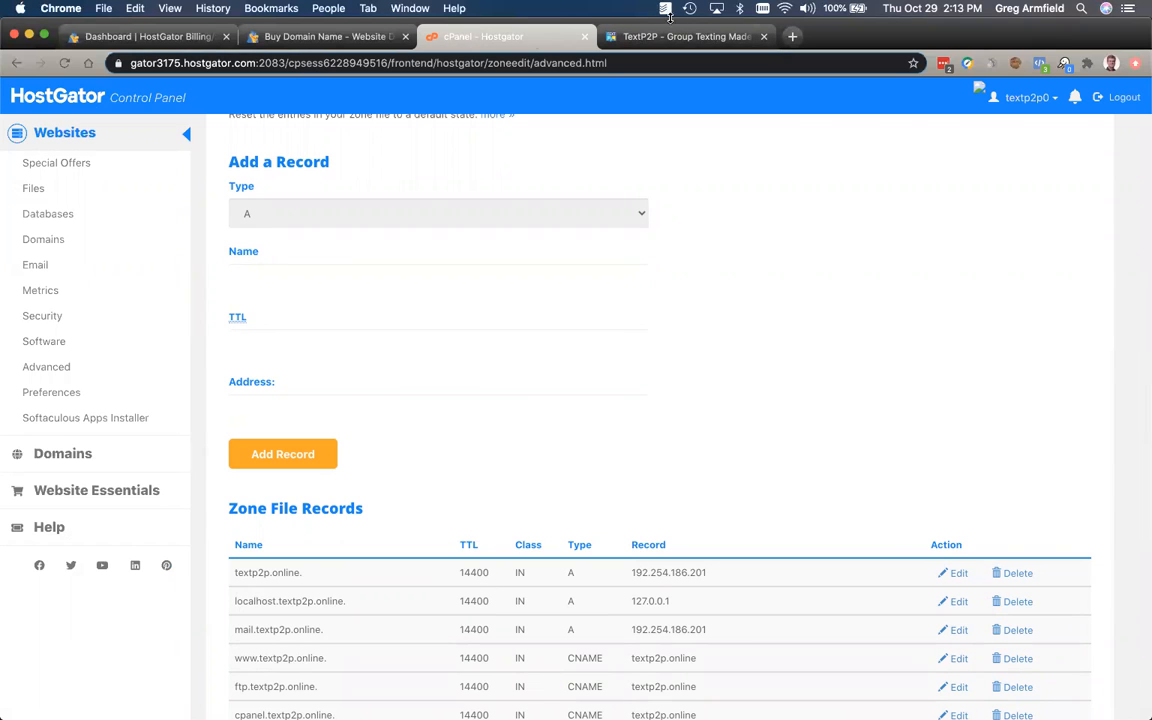
pyautogui.click(615, 34)
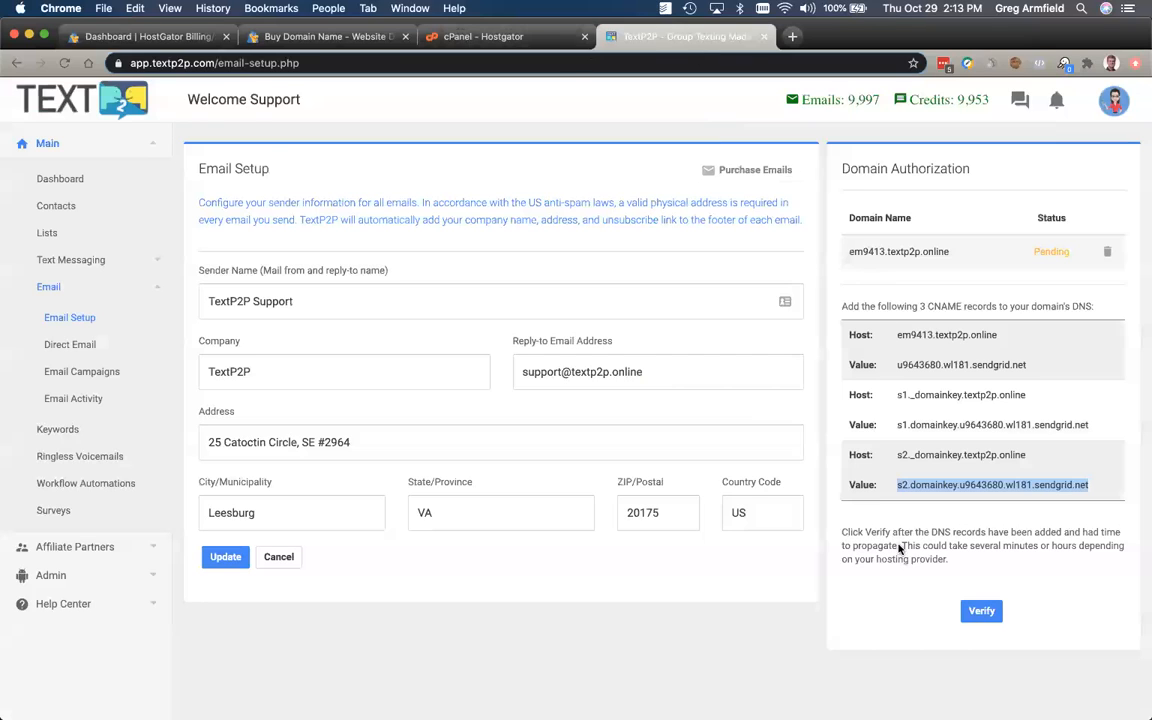
# Step: Run the Domain Authorization verification for em9413.textp2p.online in TextP2P
pyautogui.click(979, 612)
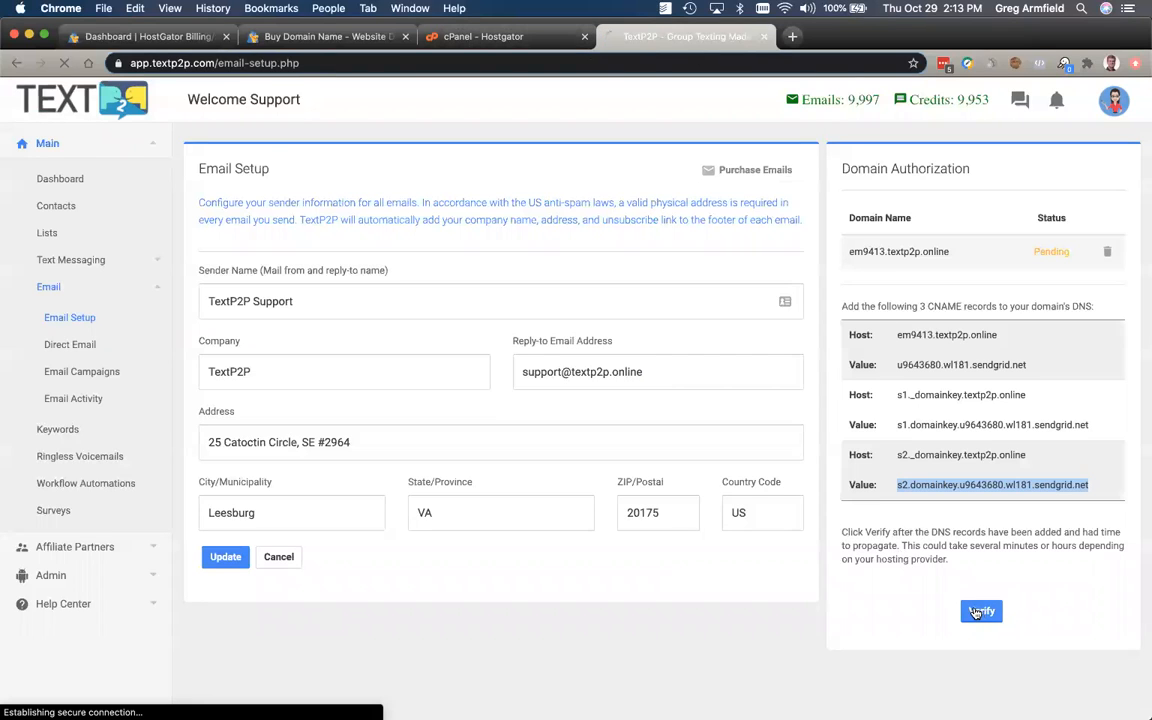